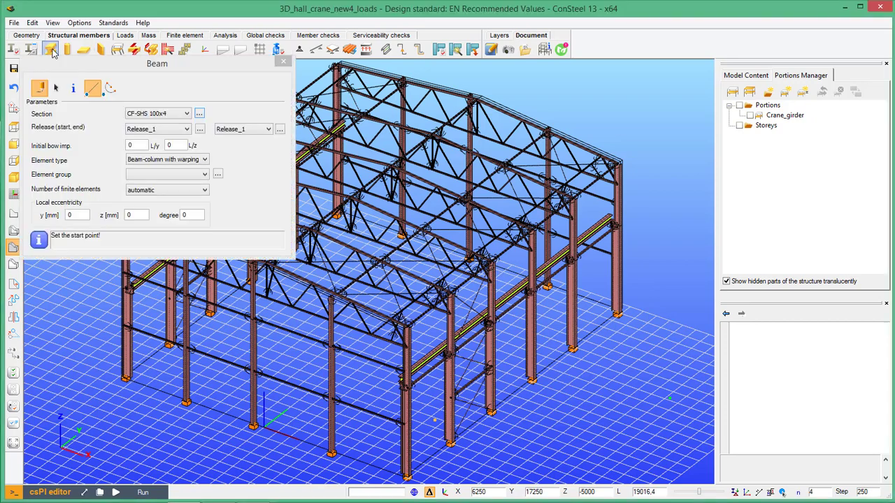
Open the section library and preview the European IPE and HEA 320 profiles.
{"action": "left_click", "coordinate": [199, 114]}
{"action": "left_click", "coordinate": [385, 73]}
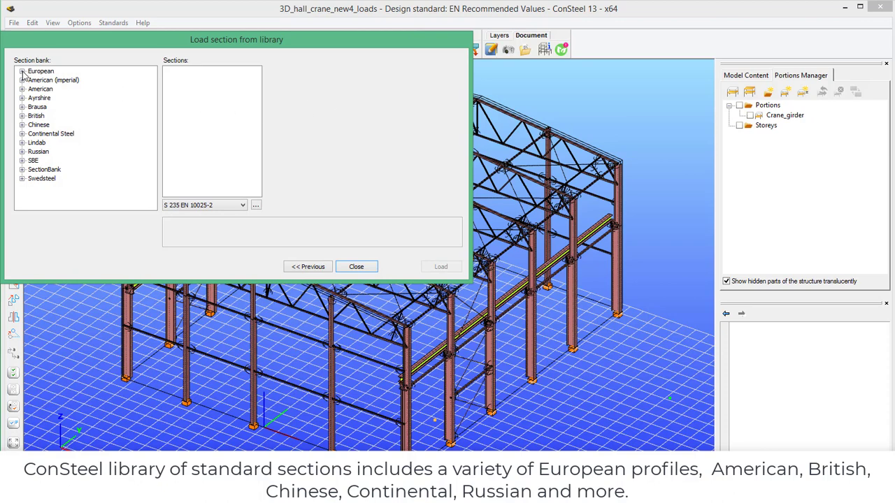
{"action": "double_click", "coordinate": [30, 72]}
{"action": "left_click", "coordinate": [32, 79]}
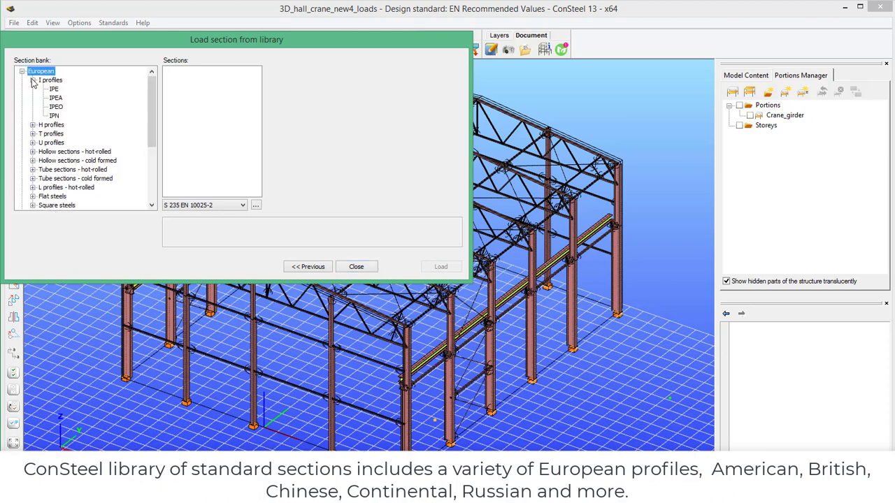
{"action": "left_click", "coordinate": [56, 89]}
{"action": "left_click", "coordinate": [32, 125]}
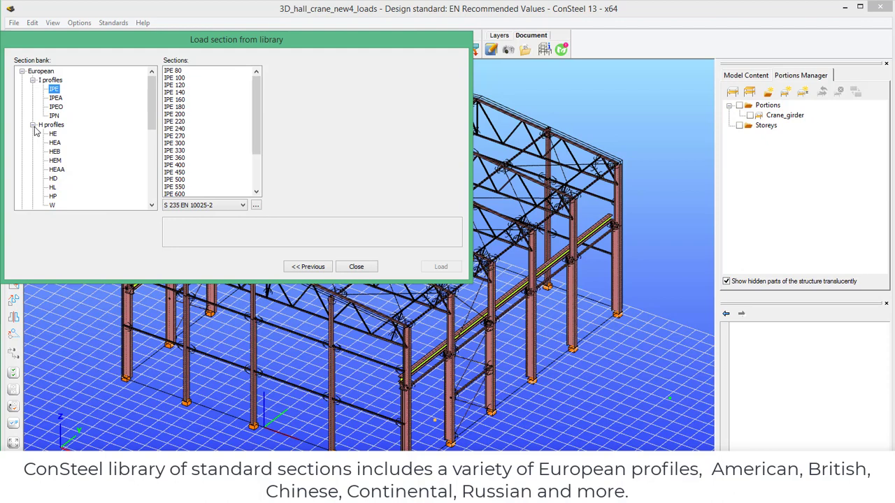
{"action": "left_click", "coordinate": [55, 142]}
{"action": "left_click", "coordinate": [175, 151]}
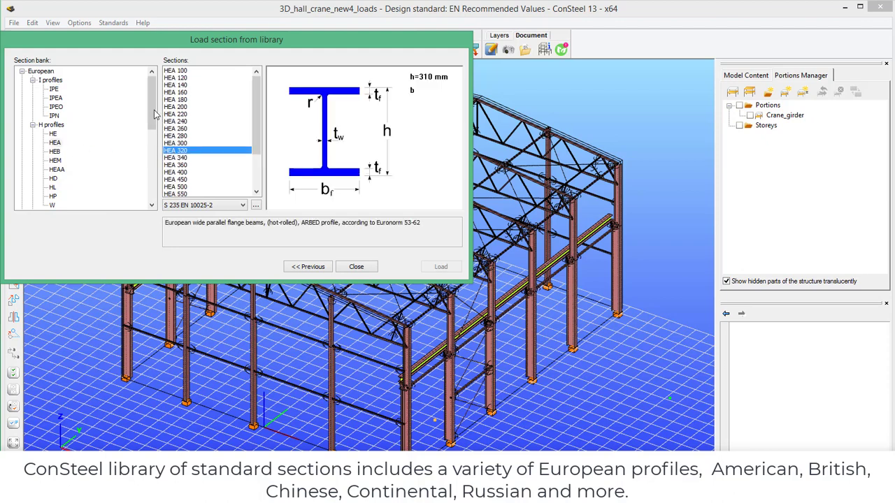
Browse the cold-formed hollow sections and preview CF-SHS 50x2.
{"action": "scroll", "coordinate": [133, 158], "scroll_direction": "down", "scroll_amount": 3}
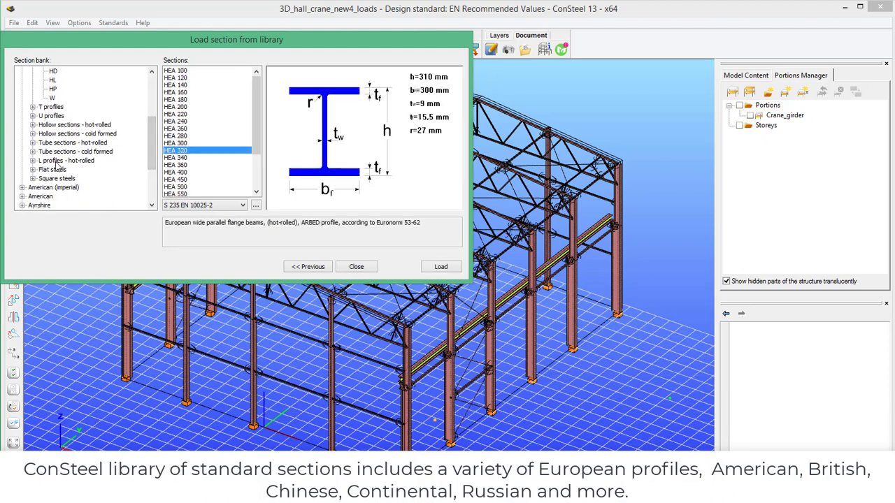
{"action": "left_click", "coordinate": [33, 133]}
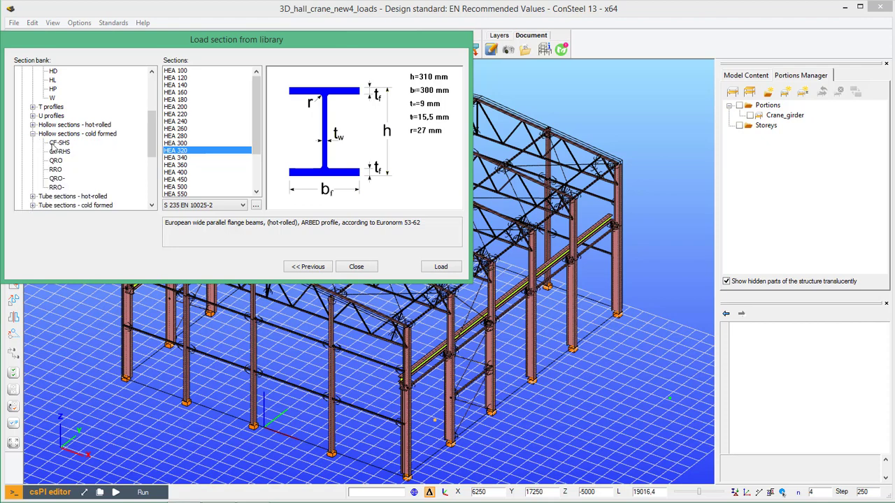
{"action": "left_click", "coordinate": [59, 142]}
{"action": "left_click", "coordinate": [174, 144]}
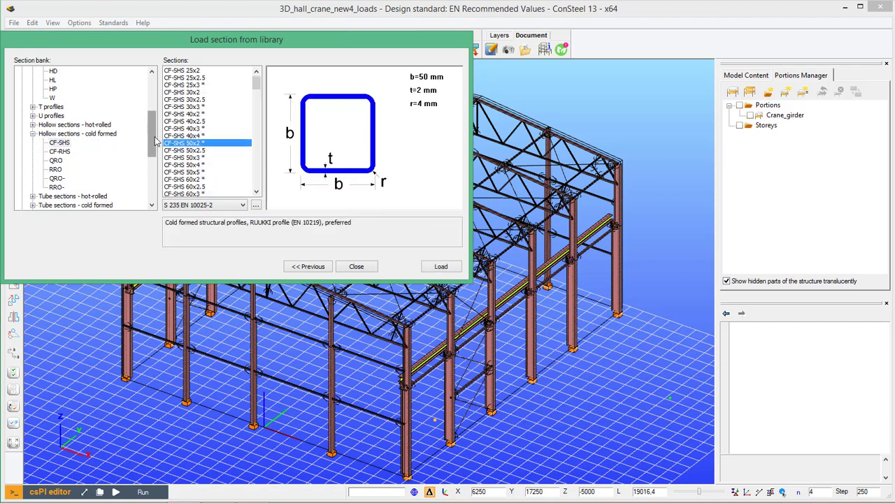
{"action": "left_click_drag", "start_coordinate": [152, 140], "coordinate": [152, 171]}
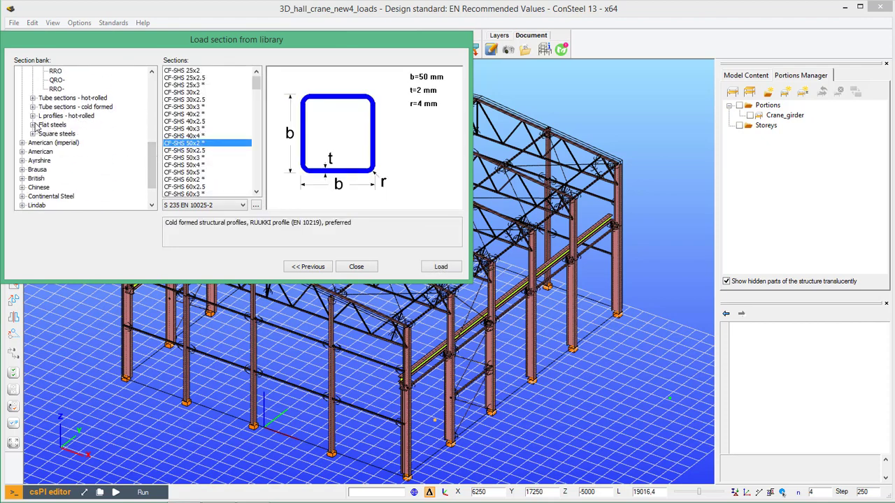
Browse flat and square steels, preview tube CF-CHS 42.4x2, and expand the Chinese bank.
{"action": "left_click", "coordinate": [33, 124]}
{"action": "left_click", "coordinate": [33, 142]}
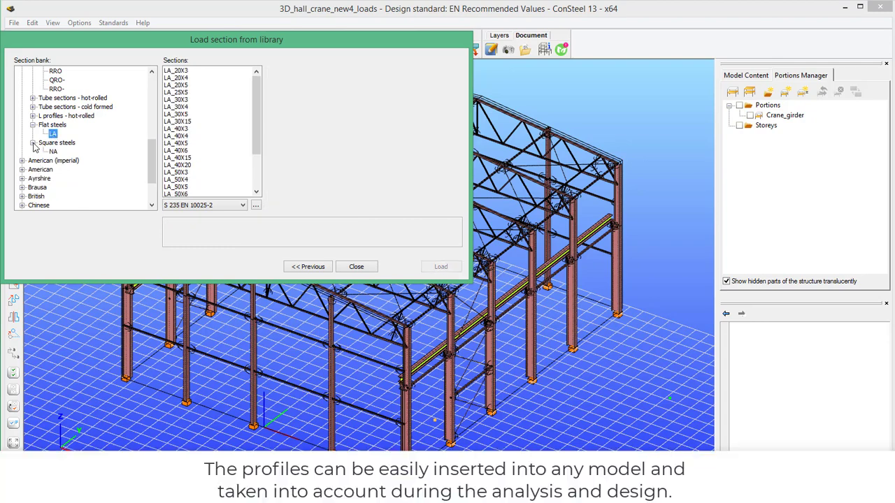
{"action": "left_click", "coordinate": [53, 151]}
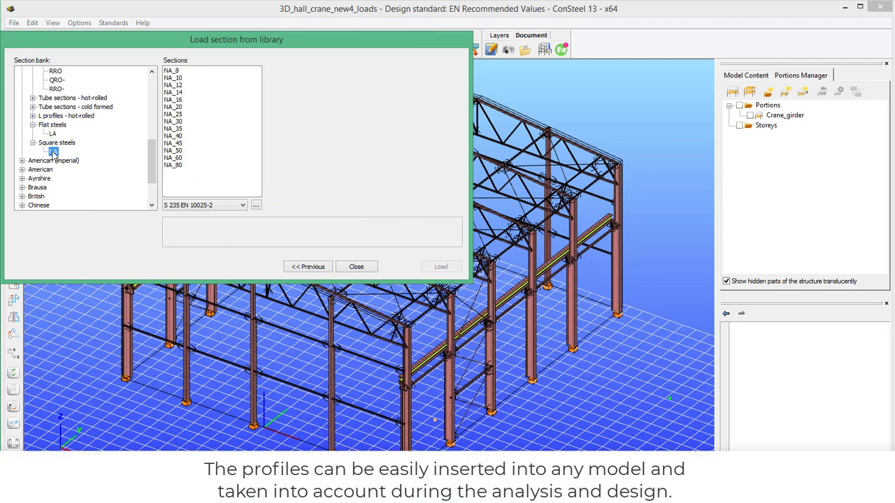
{"action": "left_click", "coordinate": [33, 107]}
{"action": "left_click", "coordinate": [60, 115]}
{"action": "left_click", "coordinate": [186, 129]}
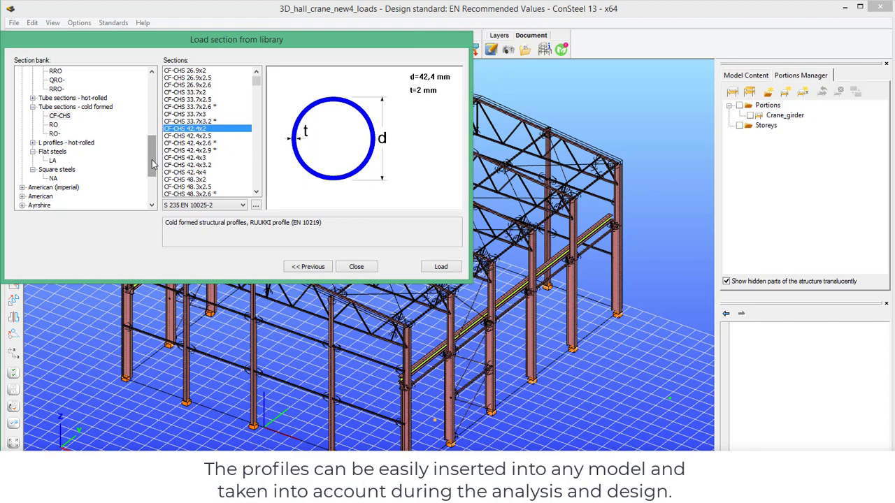
{"action": "scroll", "coordinate": [153, 163], "scroll_direction": "down", "scroll_amount": 3}
{"action": "left_click", "coordinate": [22, 152]}
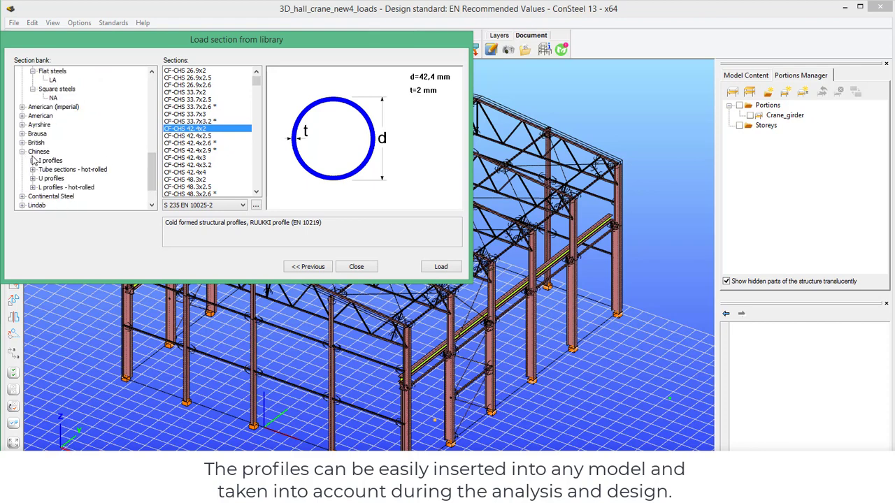
Preview the Chinese HN400X200 and Russian L 35 x 35 x 5 profiles.
{"action": "left_click", "coordinate": [32, 161]}
{"action": "left_click", "coordinate": [181, 172]}
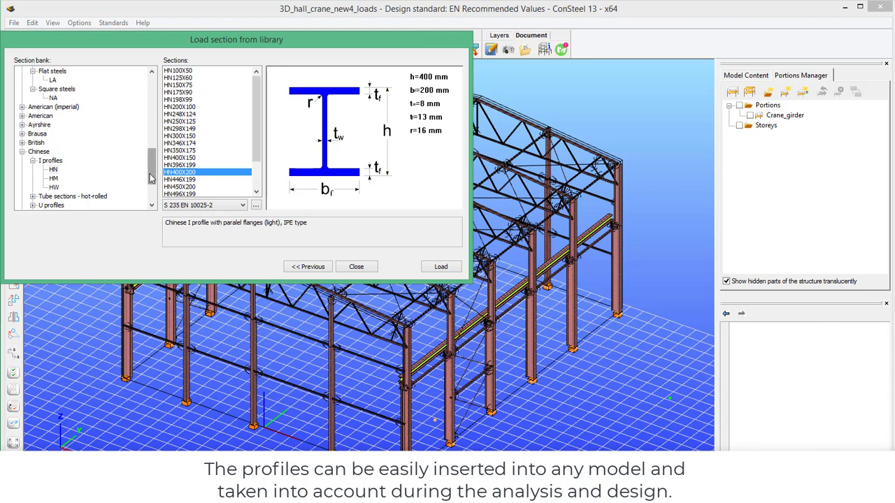
{"action": "scroll", "coordinate": [152, 180], "scroll_direction": "down", "scroll_amount": 3}
{"action": "left_click", "coordinate": [22, 178]}
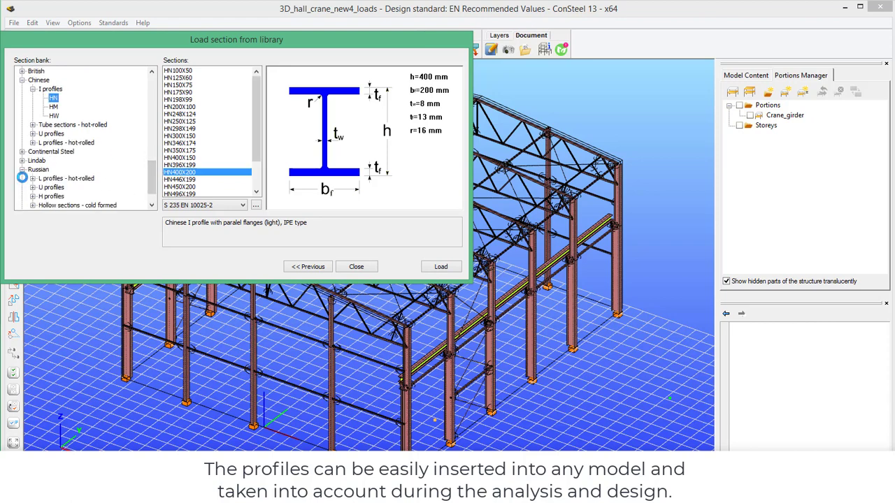
{"action": "left_click", "coordinate": [32, 179]}
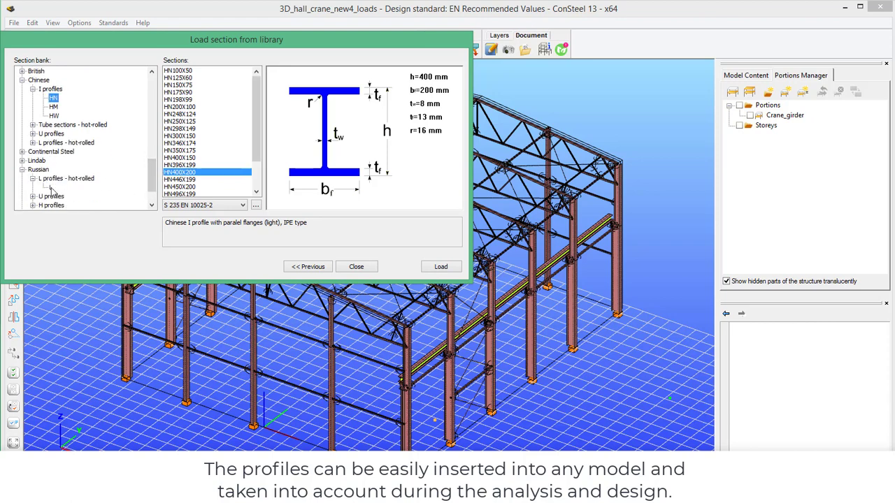
{"action": "left_click", "coordinate": [51, 187]}
{"action": "left_click", "coordinate": [198, 166]}
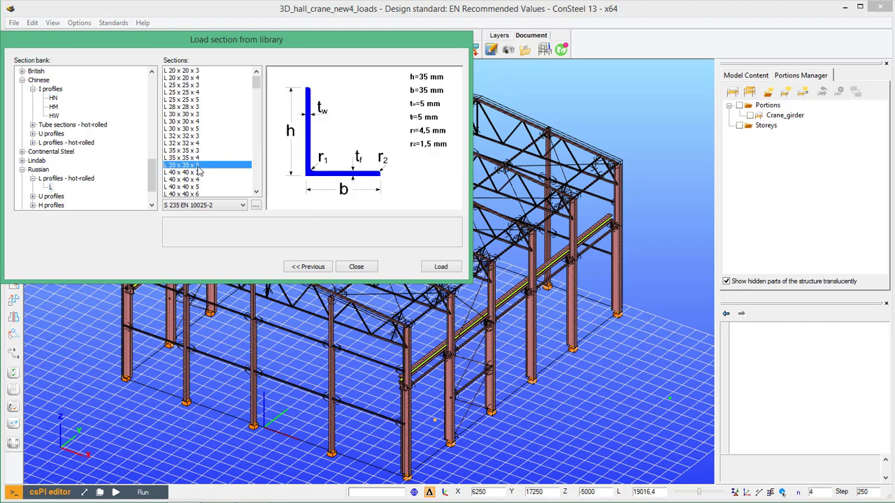
{"action": "left_click_drag", "start_coordinate": [151, 185], "coordinate": [151, 194]}
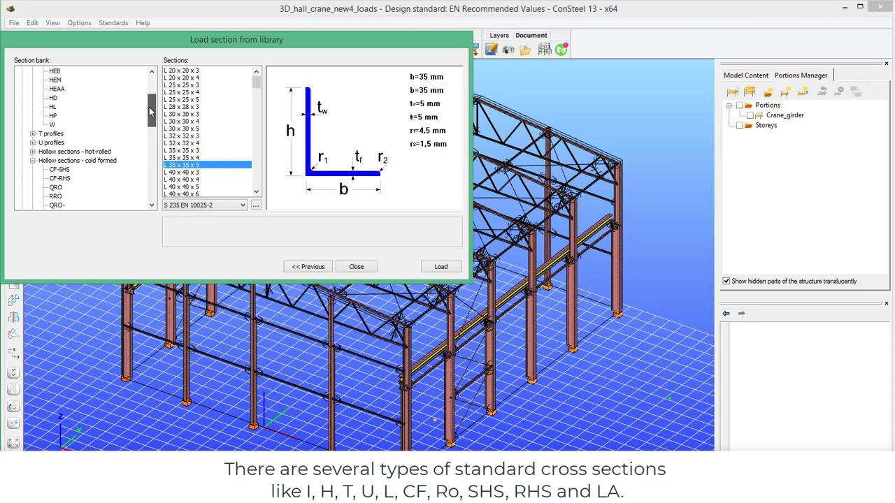
{"action": "left_click_drag", "start_coordinate": [151, 193], "coordinate": [151, 85]}
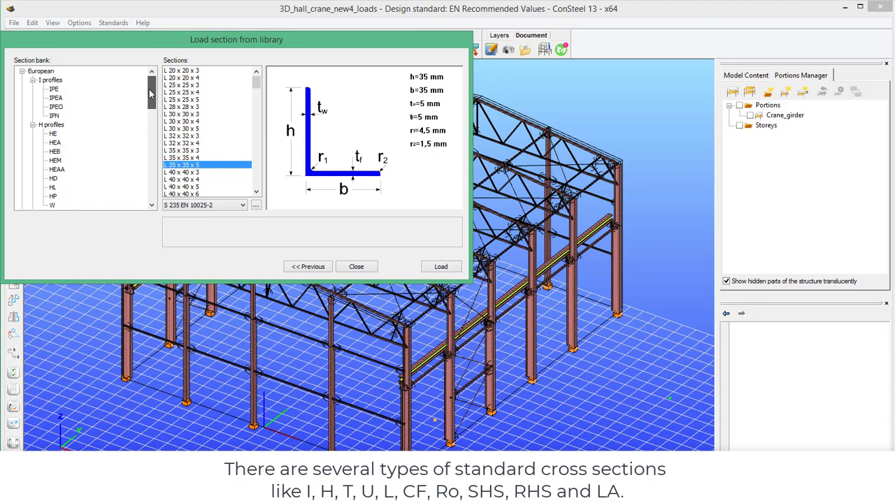
Load European HEB 340 as the member's section.
{"action": "left_click", "coordinate": [56, 151]}
{"action": "left_click", "coordinate": [173, 158]}
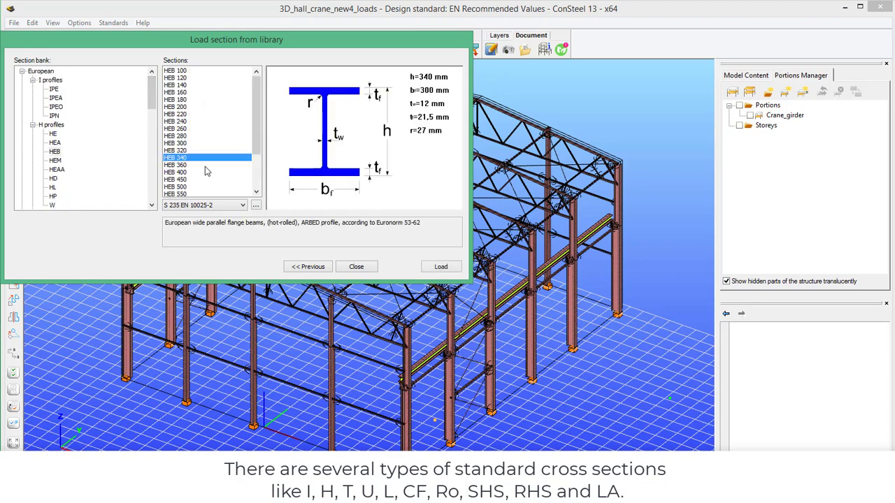
{"action": "left_click", "coordinate": [370, 269]}
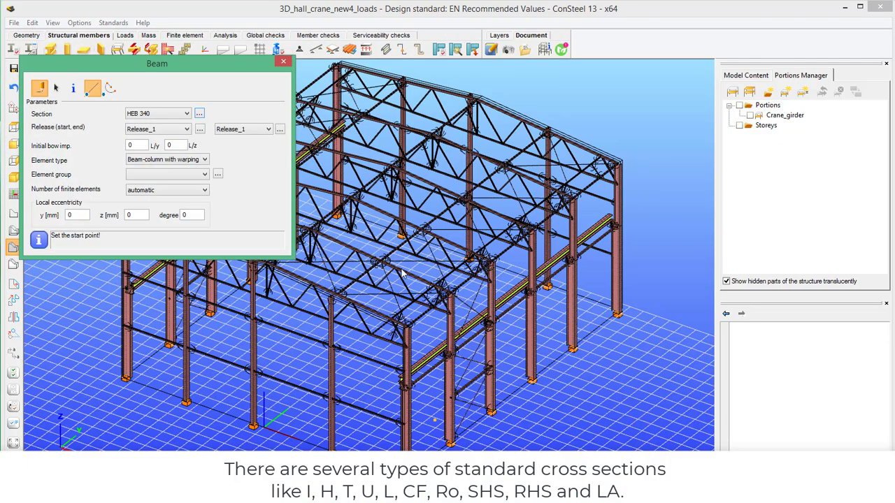
Place a vertical HEB 340 column on the grid in front of the hall's front corner column.
{"action": "scroll", "coordinate": [490, 405], "scroll_direction": "up", "scroll_amount": 2}
{"action": "scroll", "coordinate": [497, 370], "scroll_direction": "up", "scroll_amount": 2}
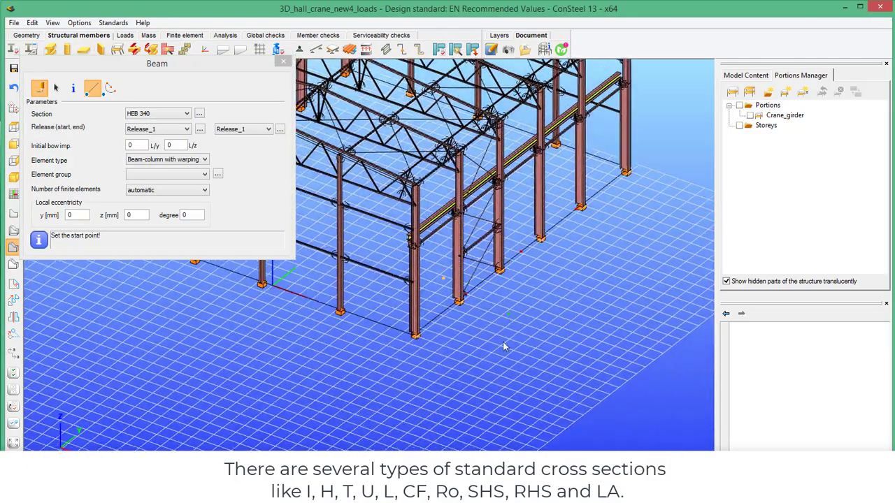
{"action": "scroll", "coordinate": [502, 342], "scroll_direction": "up", "scroll_amount": 2}
{"action": "left_click", "coordinate": [465, 351]}
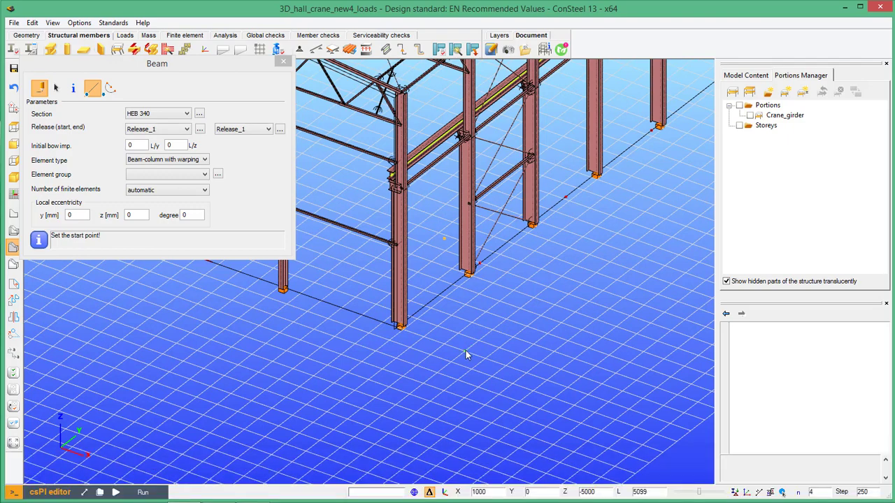
{"action": "type", "text": "5000"}
{"action": "key", "text": "Return"}
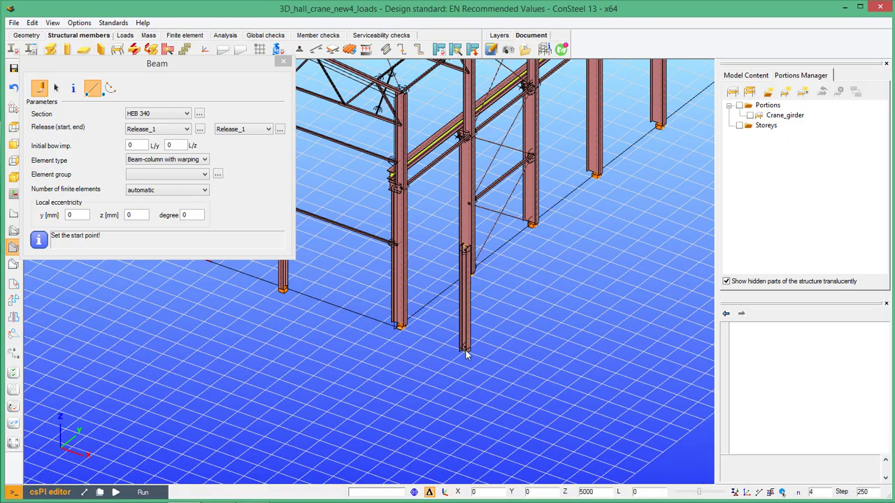
{"action": "key", "text": "Escape"}
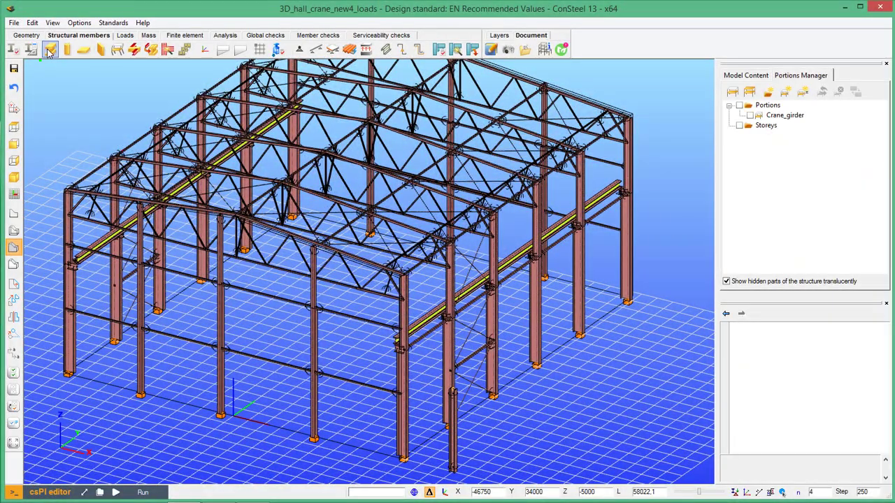
Start a new member and choose the welded maltese cross macro section shape.
{"action": "left_click", "coordinate": [50, 50]}
{"action": "left_click", "coordinate": [199, 113]}
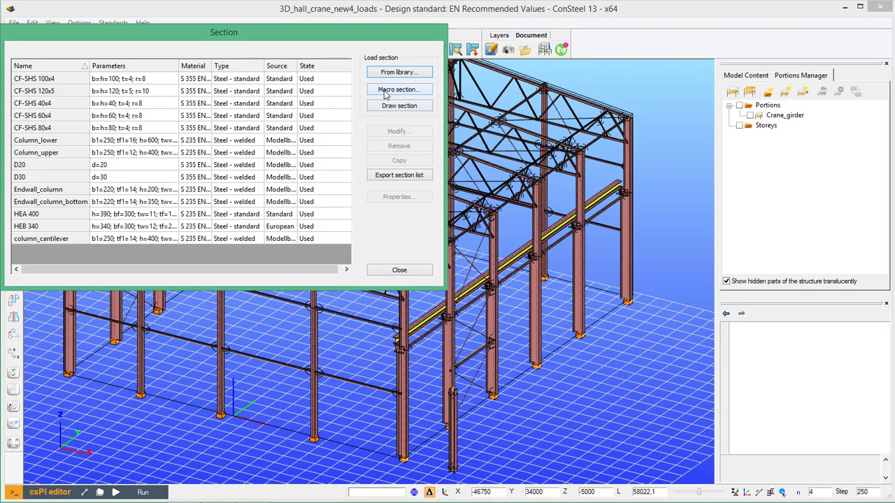
{"action": "left_click", "coordinate": [388, 91]}
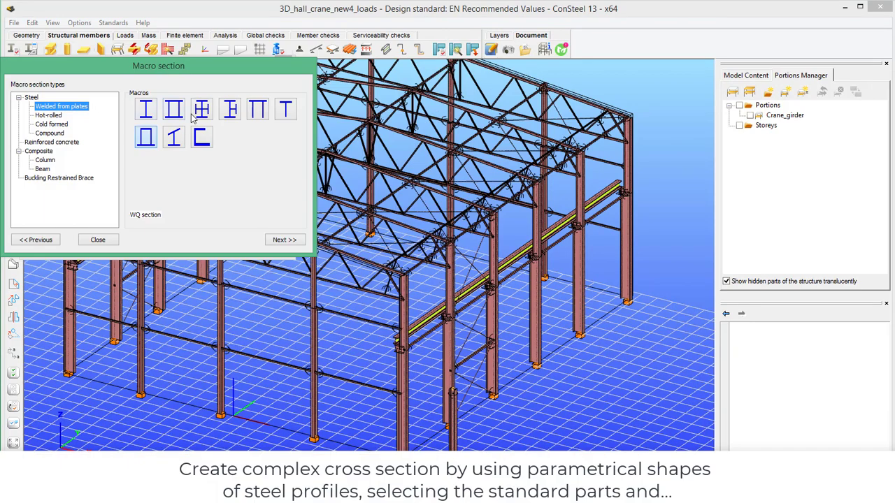
{"action": "left_click", "coordinate": [199, 116]}
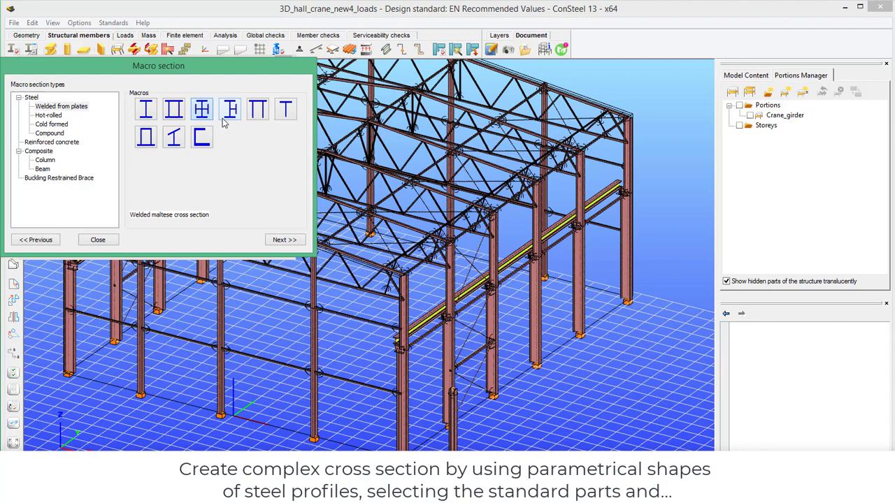
Create the welded maltese cross section with h1 500, b1 300 and h2 450.
{"action": "left_click", "coordinate": [276, 240]}
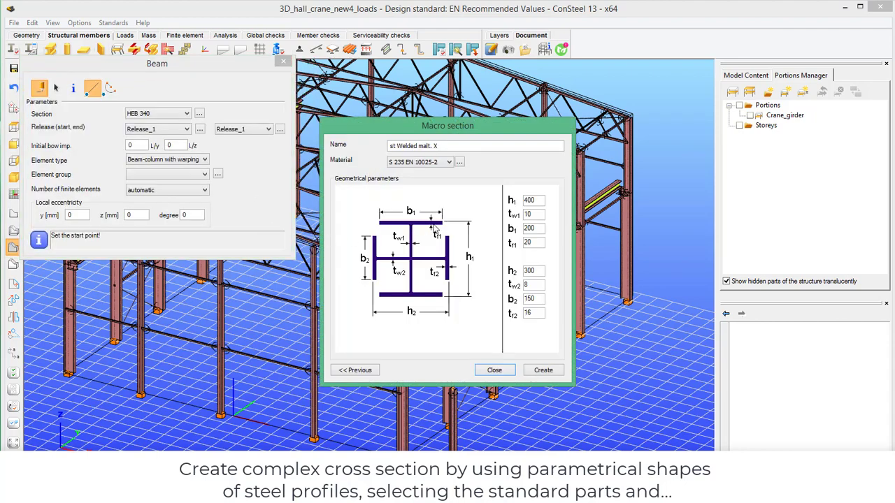
{"action": "left_click", "coordinate": [450, 163]}
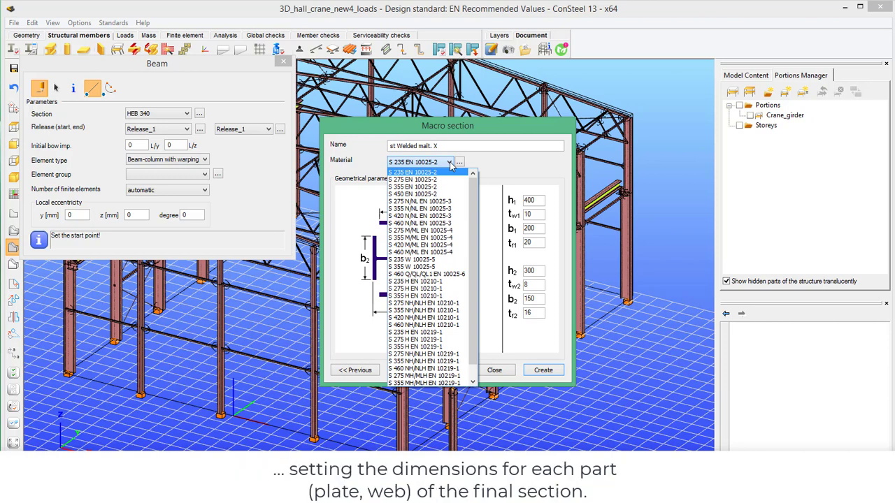
{"action": "left_click", "coordinate": [451, 165]}
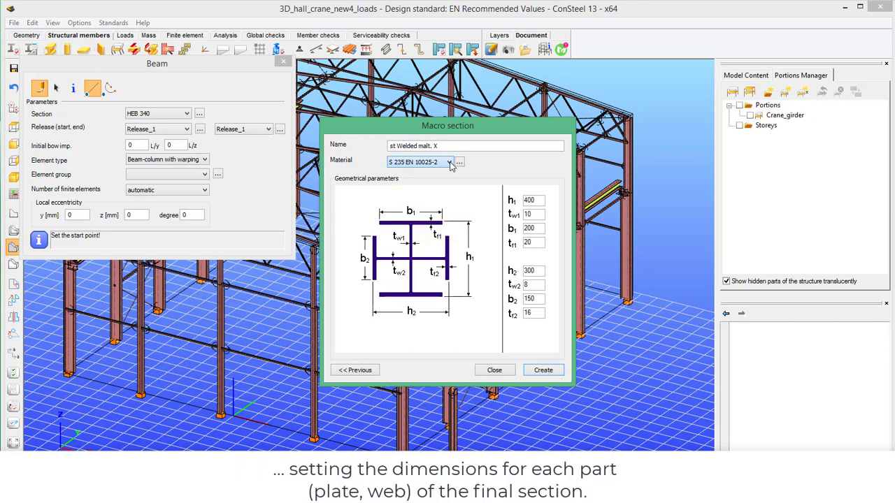
{"action": "double_click", "coordinate": [514, 201]}
{"action": "type", "text": "00"}
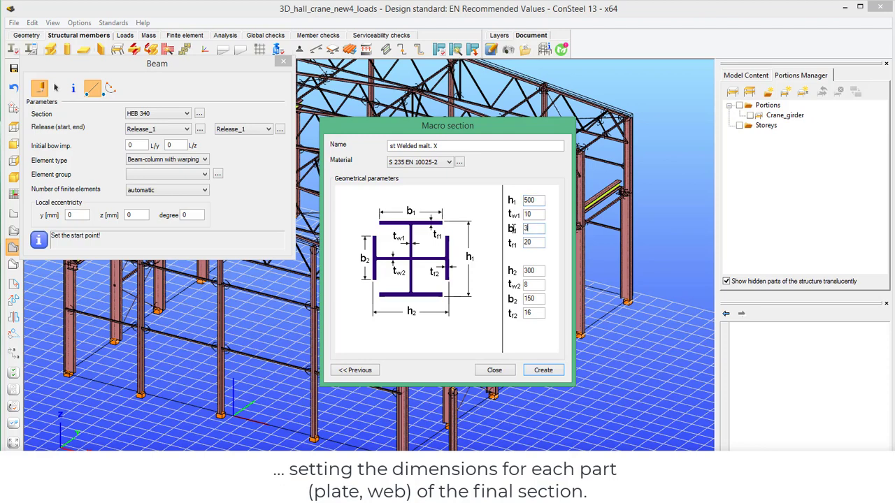
{"action": "type", "text": "00"}
{"action": "left_click_drag", "start_coordinate": [541, 270], "coordinate": [517, 270]}
{"action": "type", "text": "500"}
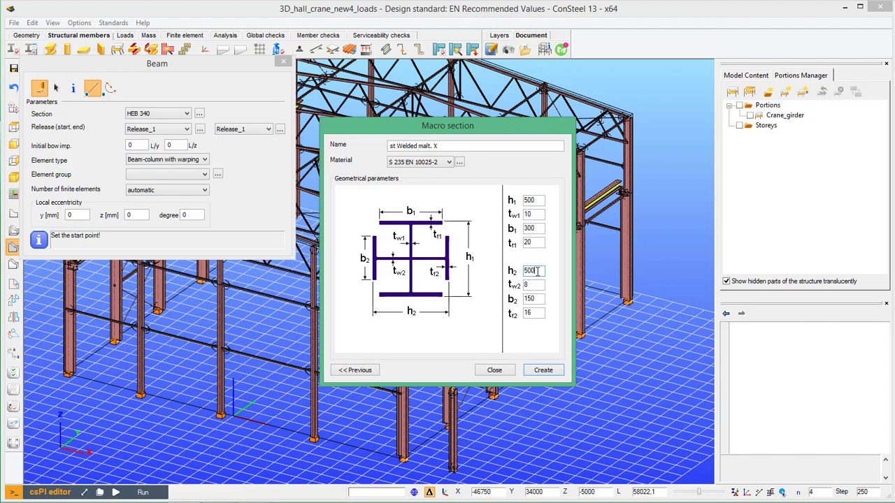
{"action": "left_click_drag", "start_coordinate": [537, 272], "coordinate": [519, 273]}
{"action": "type", "text": "50"}
{"action": "left_click", "coordinate": [539, 298]}
{"action": "left_click", "coordinate": [545, 371]}
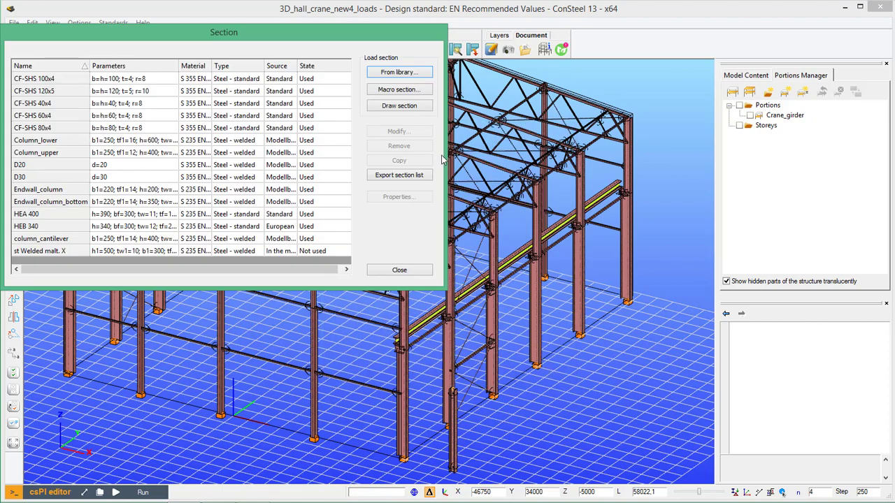
{"action": "left_click", "coordinate": [390, 95]}
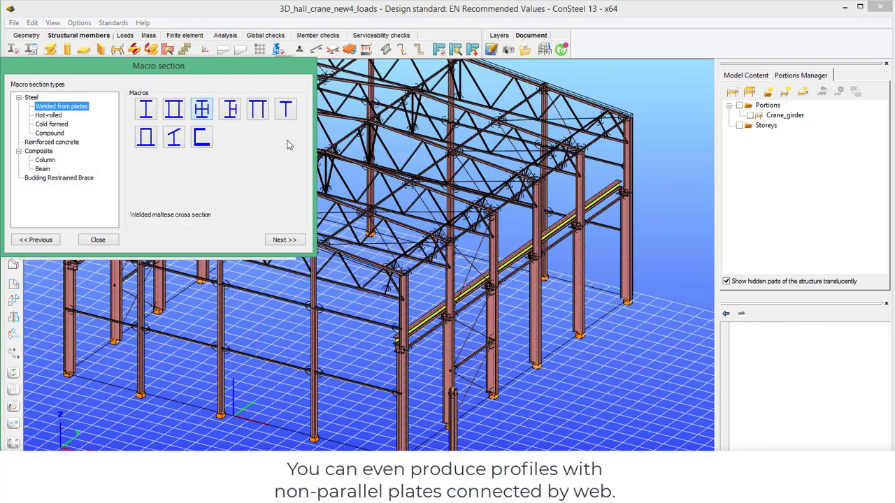
Create the slant-flange welded I section with its default dimensions.
{"action": "left_click", "coordinate": [232, 113]}
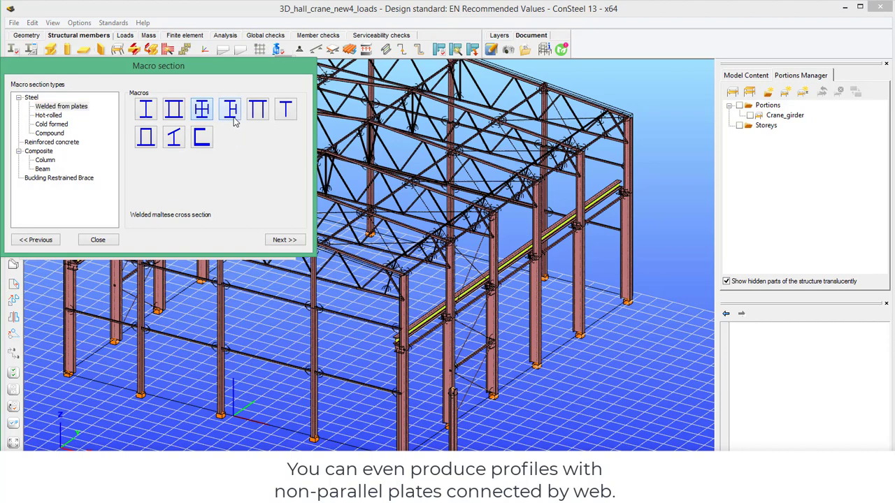
{"action": "left_click", "coordinate": [178, 142]}
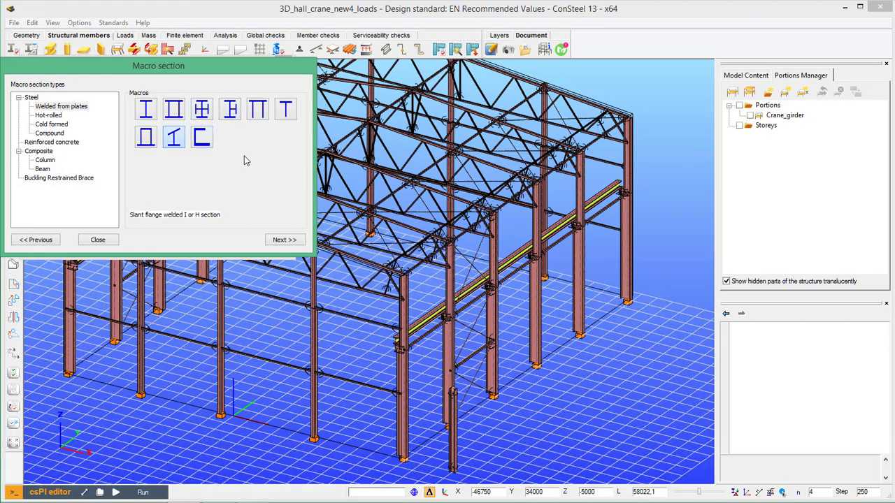
{"action": "left_click", "coordinate": [284, 240]}
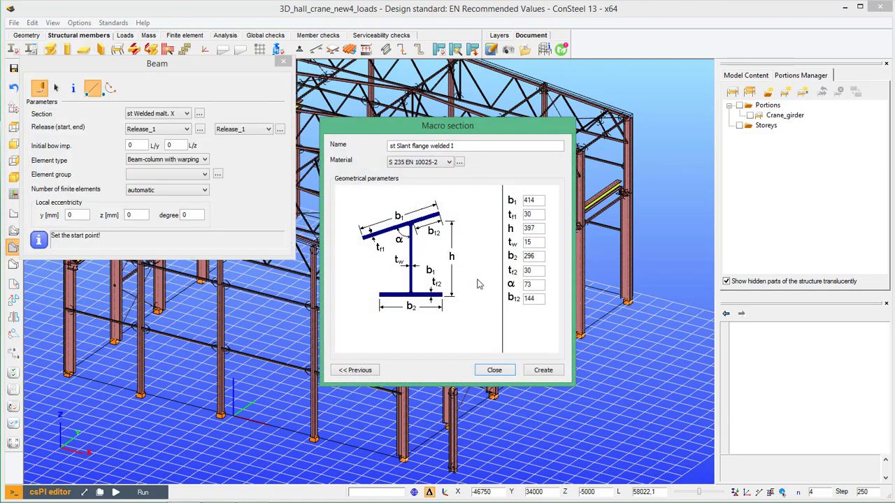
{"action": "left_click", "coordinate": [544, 370]}
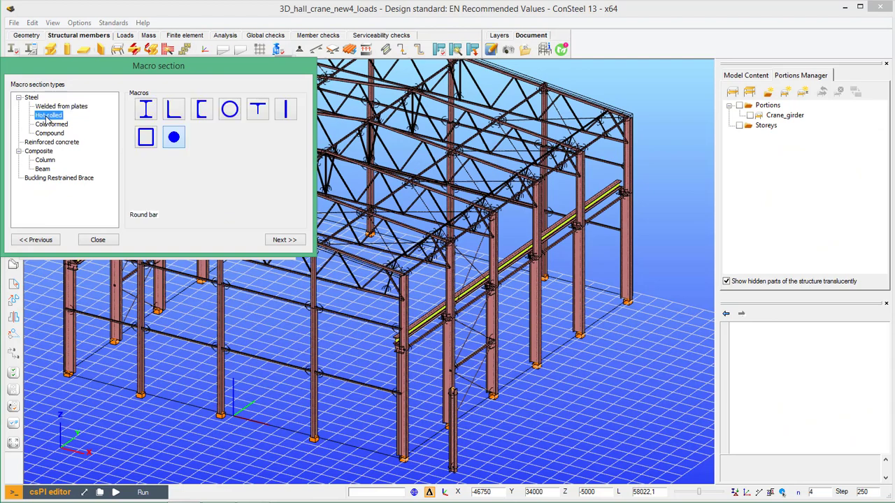
Create the hot-rolled T section 'st Rolled T' with height 250.
{"action": "left_click", "coordinate": [258, 115]}
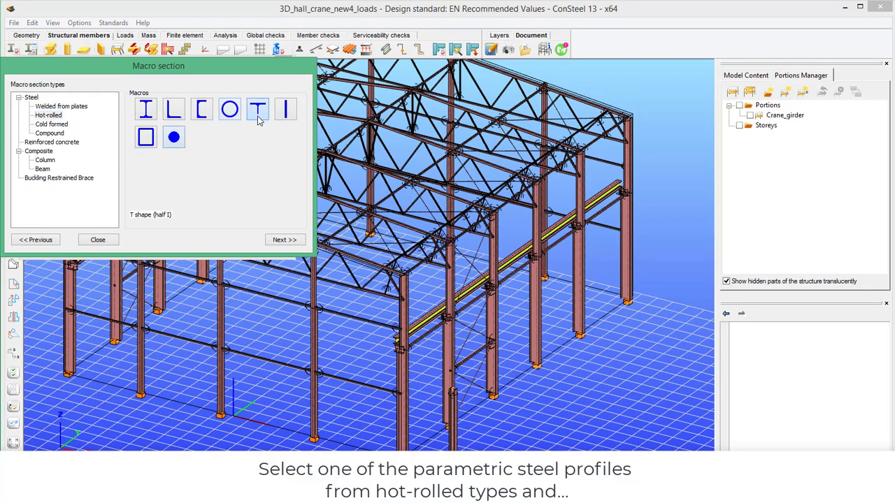
{"action": "left_click", "coordinate": [284, 240]}
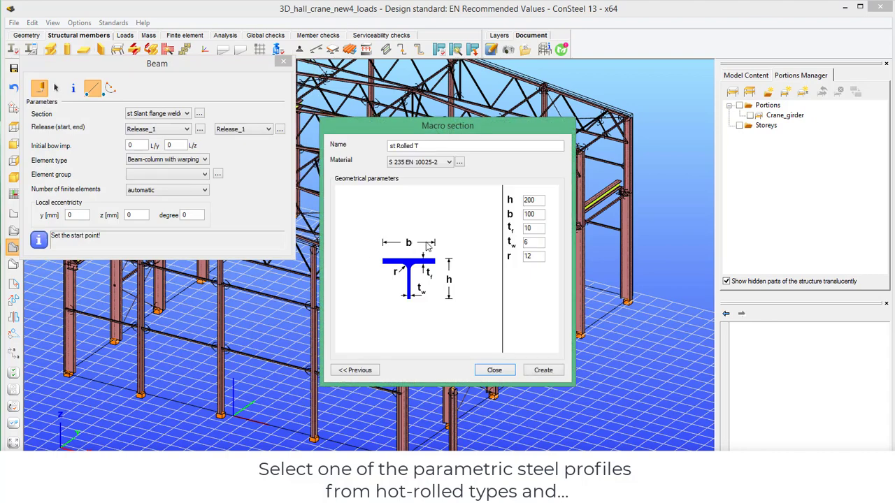
{"action": "double_click", "coordinate": [516, 200]}
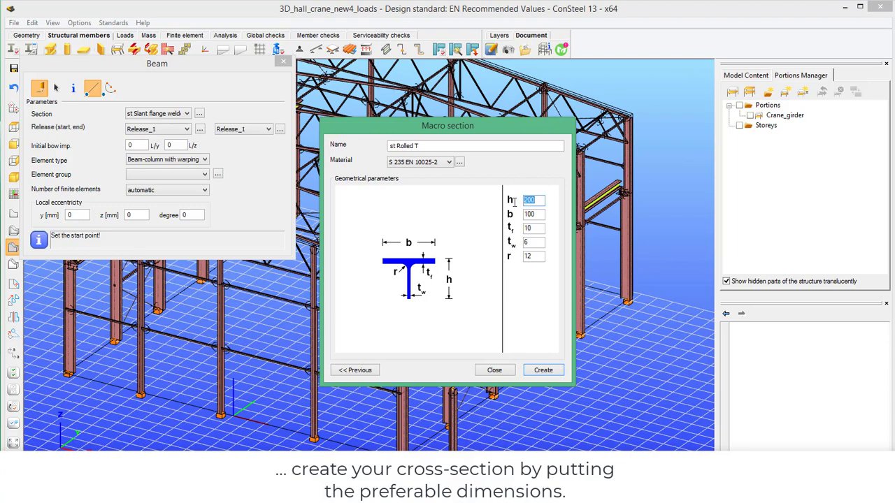
{"action": "type", "text": "250"}
{"action": "left_click", "coordinate": [542, 257]}
{"action": "left_click", "coordinate": [544, 369]}
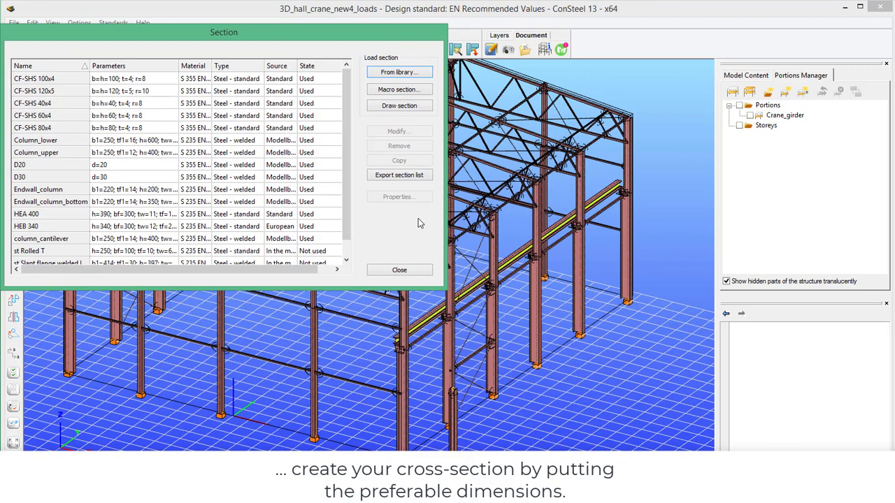
Define a round bar macro section with a 25 mm diameter.
{"action": "left_click", "coordinate": [403, 91]}
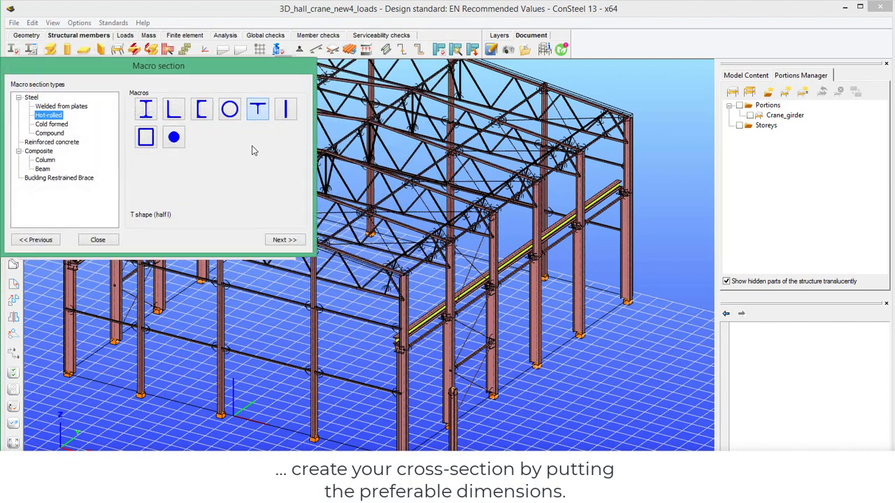
{"action": "left_click", "coordinate": [173, 143]}
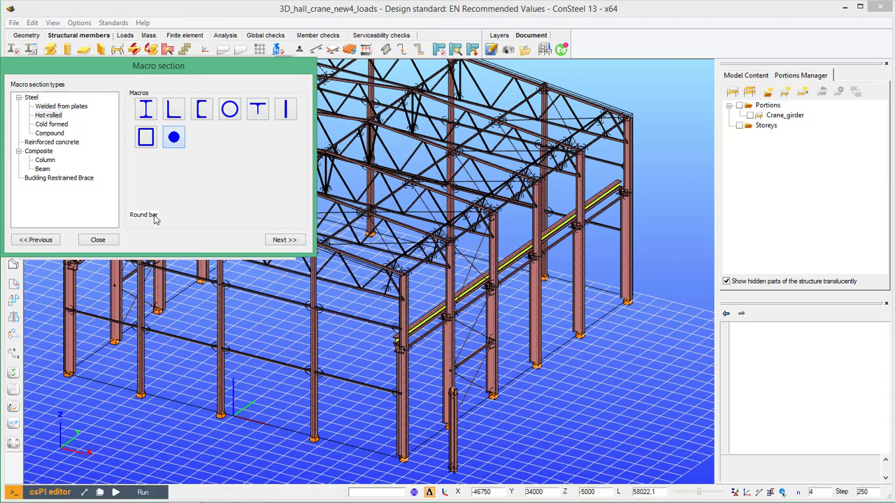
{"action": "left_click", "coordinate": [280, 241]}
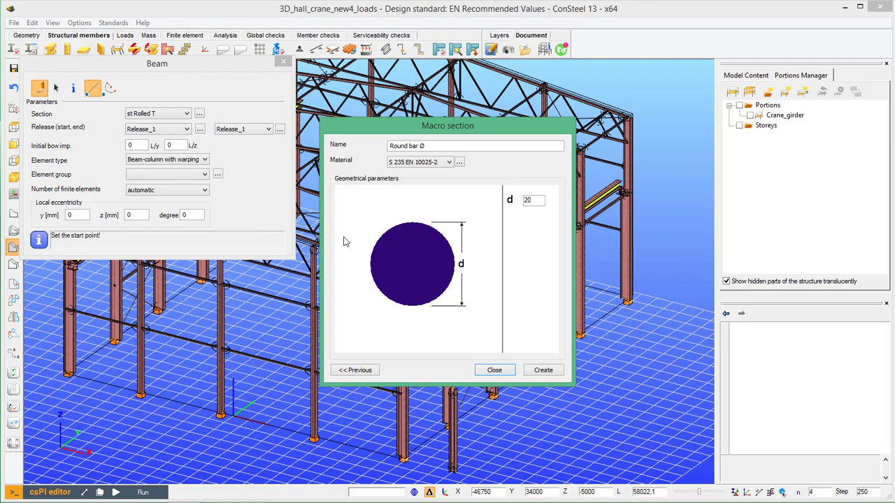
{"action": "double_click", "coordinate": [532, 201]}
{"action": "type", "text": "2"}
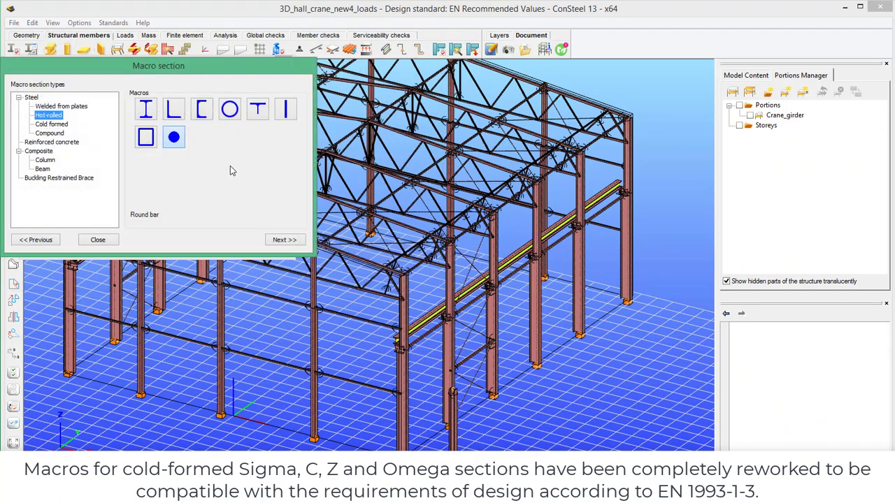
Choose the cold-formed Sigma section and add a 20 mm edge stiffener at S1.
{"action": "left_click", "coordinate": [55, 125]}
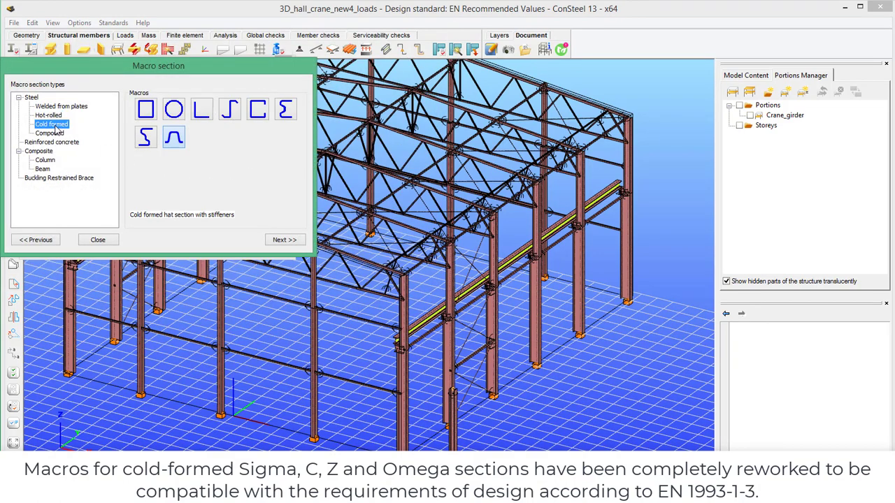
{"action": "left_click", "coordinate": [148, 110]}
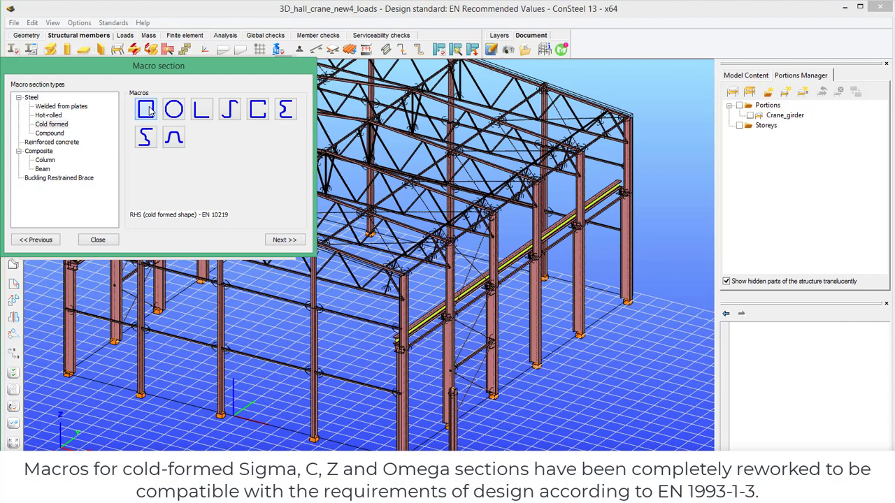
{"action": "left_click", "coordinate": [229, 115]}
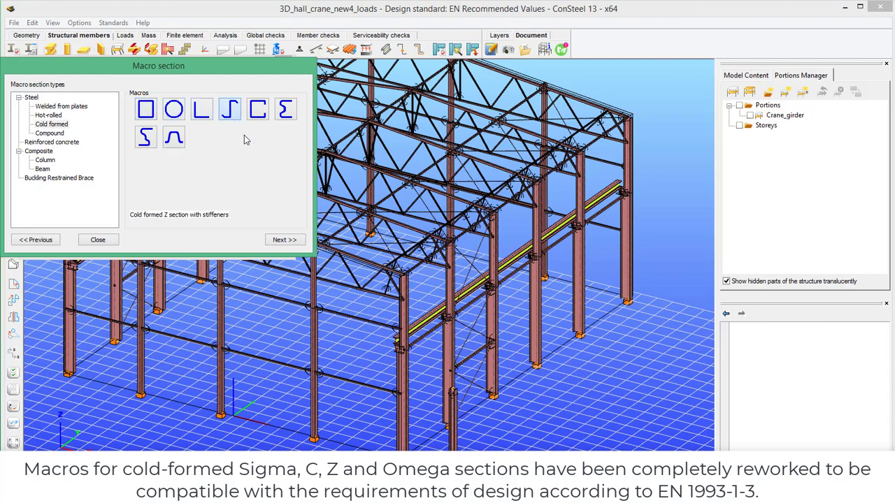
{"action": "left_click", "coordinate": [284, 117]}
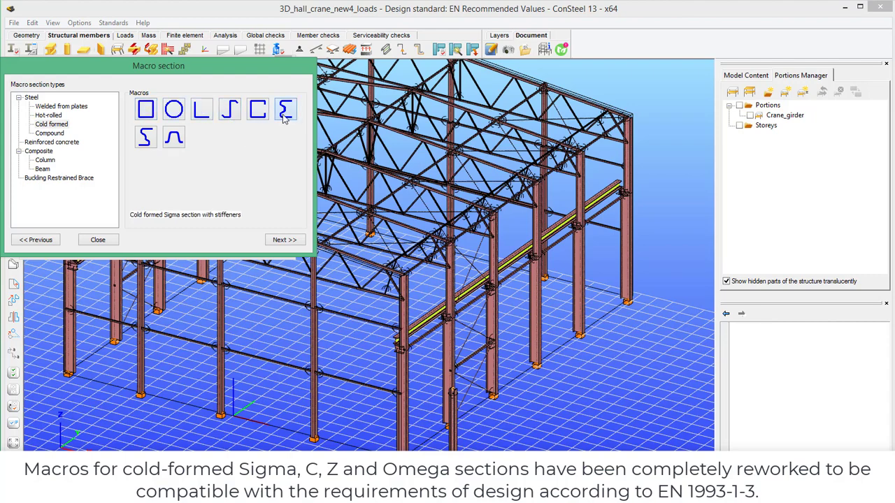
{"action": "left_click", "coordinate": [285, 239]}
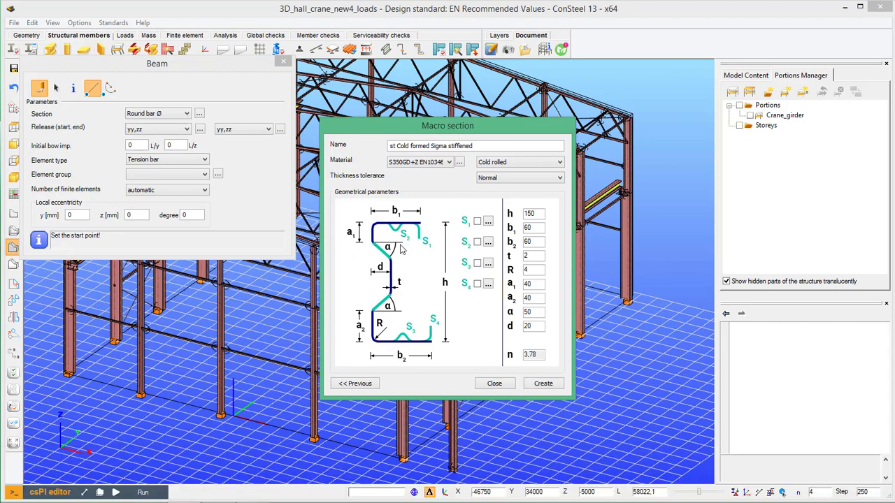
{"action": "left_click", "coordinate": [478, 222]}
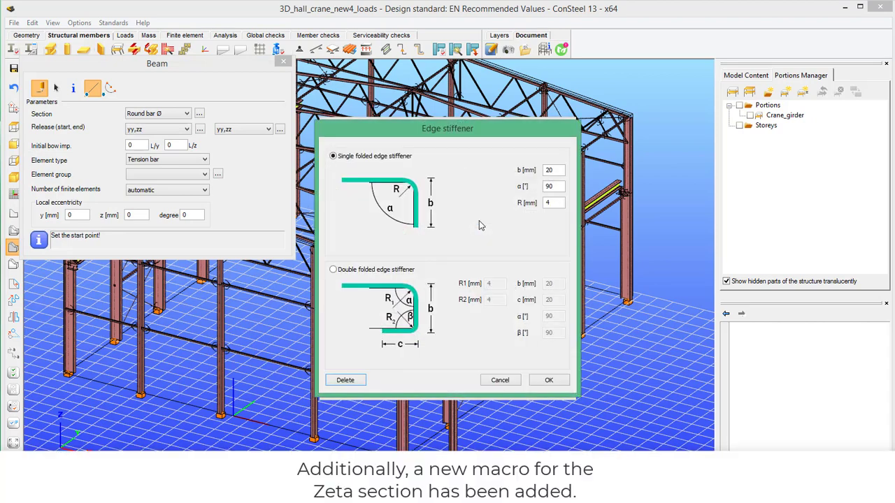
{"action": "left_click_drag", "start_coordinate": [556, 172], "coordinate": [527, 169]}
{"action": "type", "text": "0"}
{"action": "left_click", "coordinate": [549, 380]}
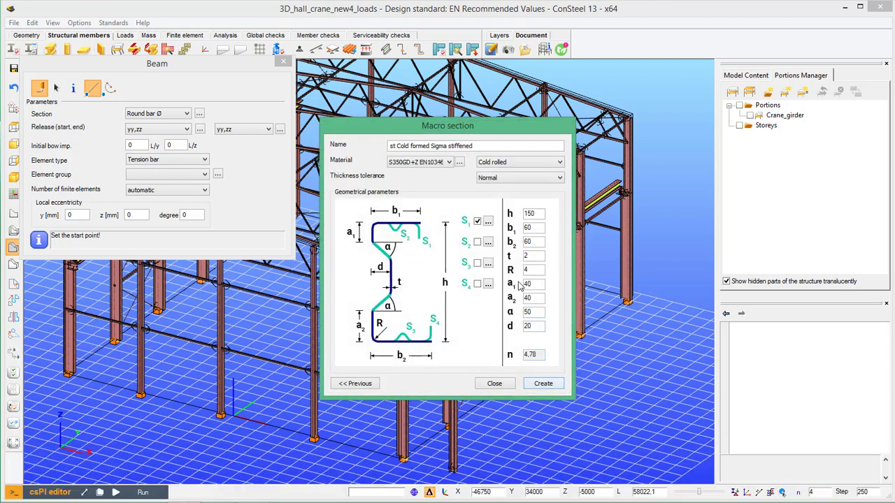
Add the S2 and S3 flange stiffeners and the S4 edge stiffener.
{"action": "left_click", "coordinate": [477, 243]}
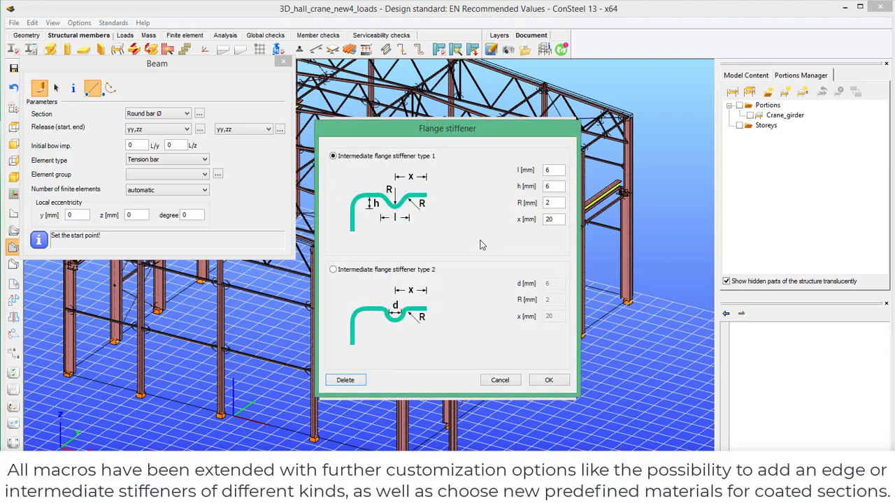
{"action": "left_click", "coordinate": [549, 381]}
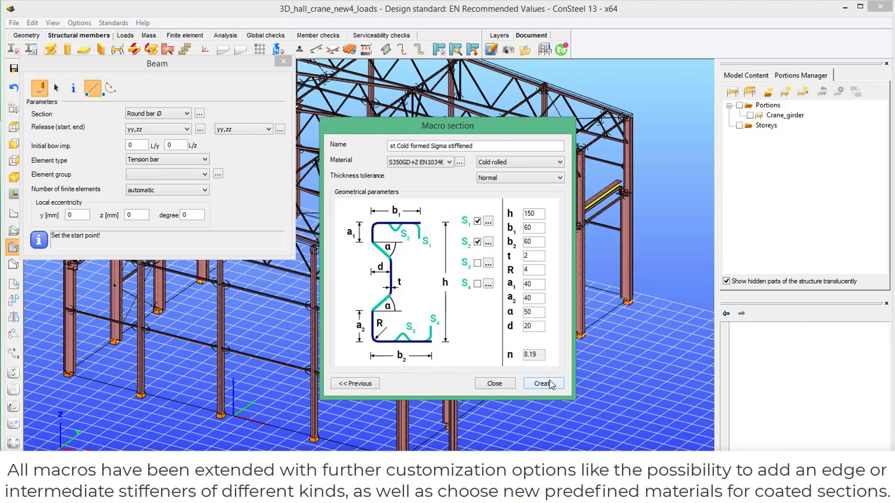
{"action": "left_click", "coordinate": [478, 264]}
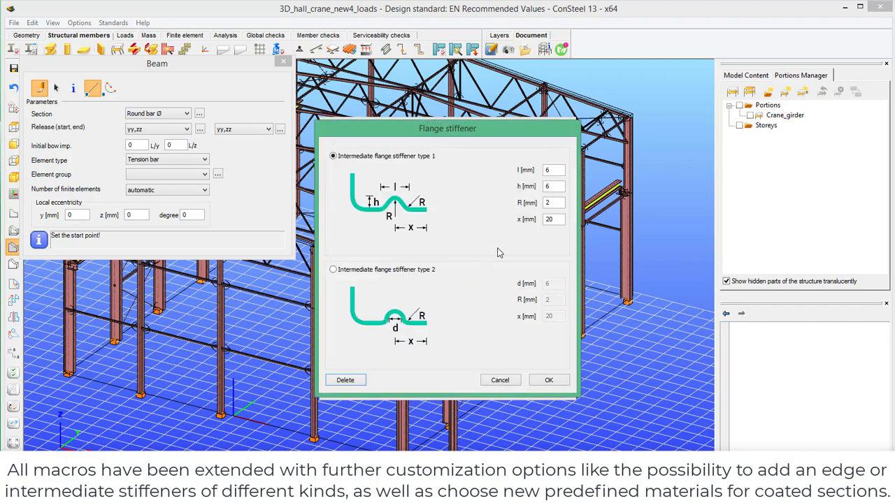
{"action": "left_click", "coordinate": [535, 385]}
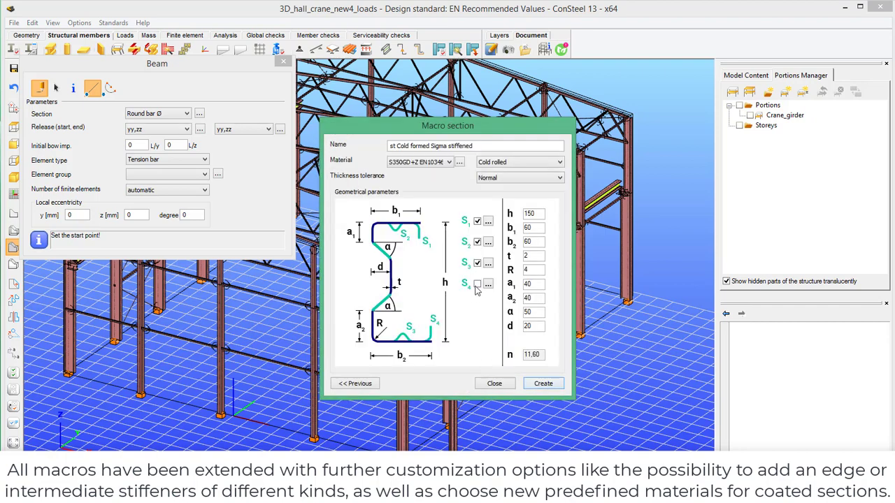
{"action": "left_click", "coordinate": [476, 285]}
{"action": "left_click", "coordinate": [544, 383]}
Create the stiffened Sigma section and start an I-with-channels compound macro.
{"action": "left_click", "coordinate": [544, 385]}
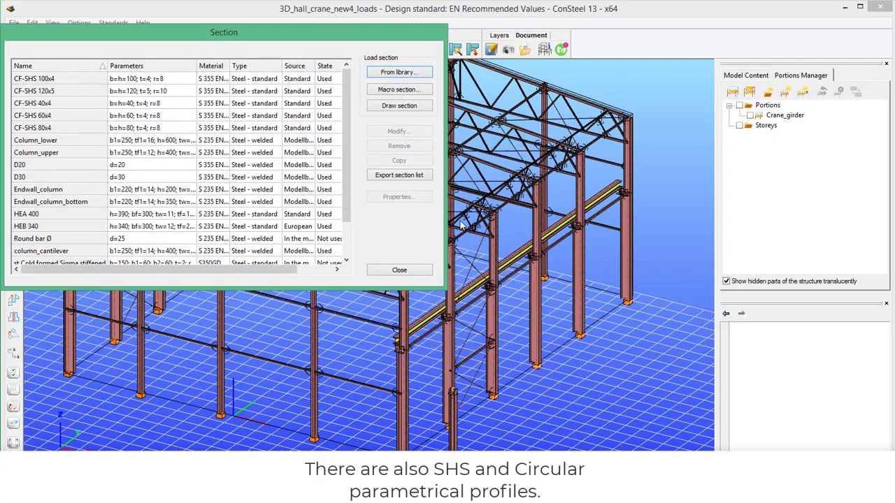
{"action": "left_click", "coordinate": [399, 91]}
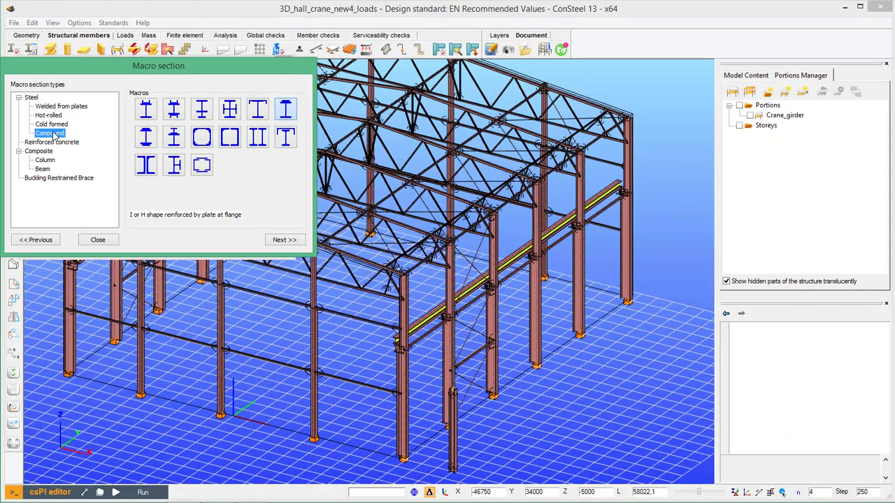
{"action": "left_click", "coordinate": [171, 116]}
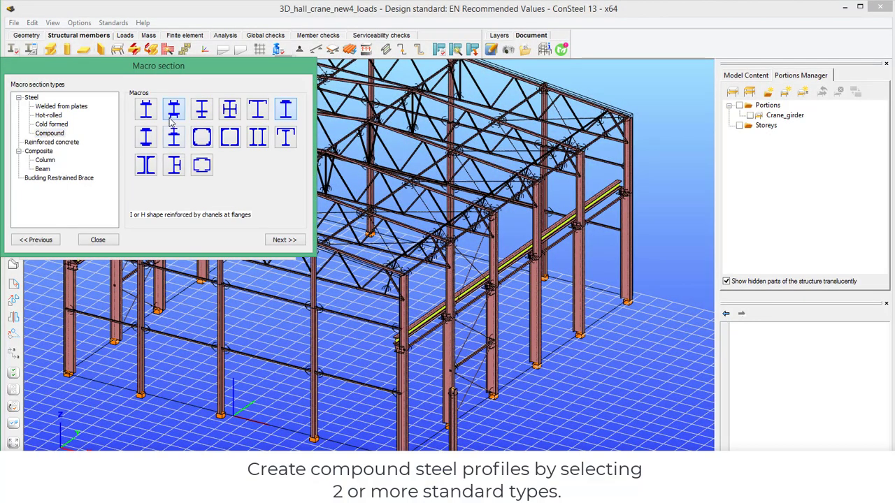
{"action": "left_click", "coordinate": [278, 240]}
Build the I + 2U compound section from IPE 400 with UPN 180 channels.
{"action": "left_click", "coordinate": [529, 236]}
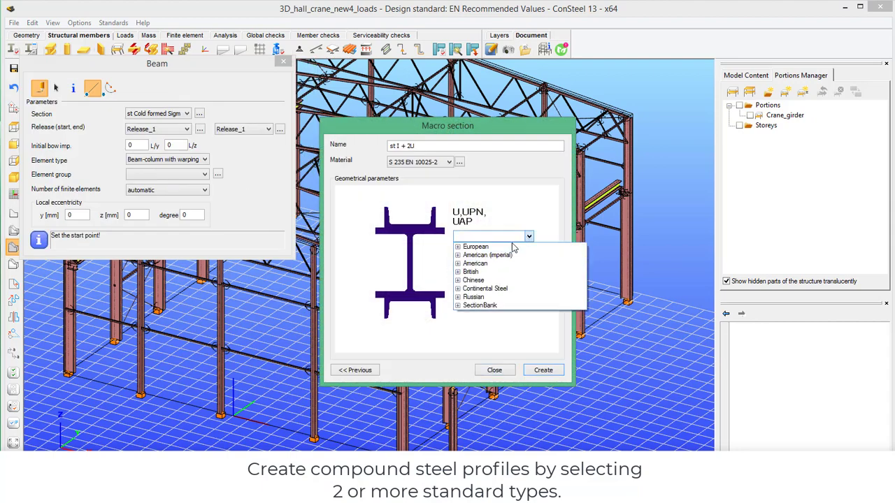
{"action": "left_click", "coordinate": [457, 247]}
{"action": "double_click", "coordinate": [482, 255]}
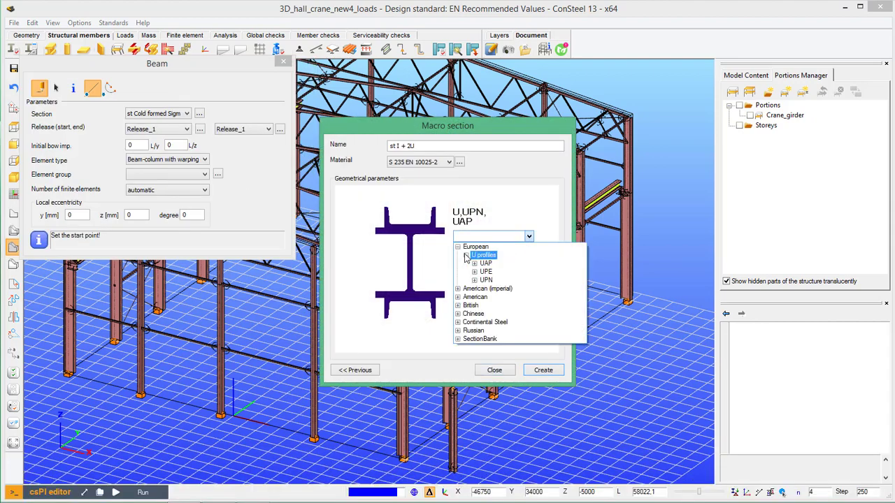
{"action": "left_click", "coordinate": [476, 279]}
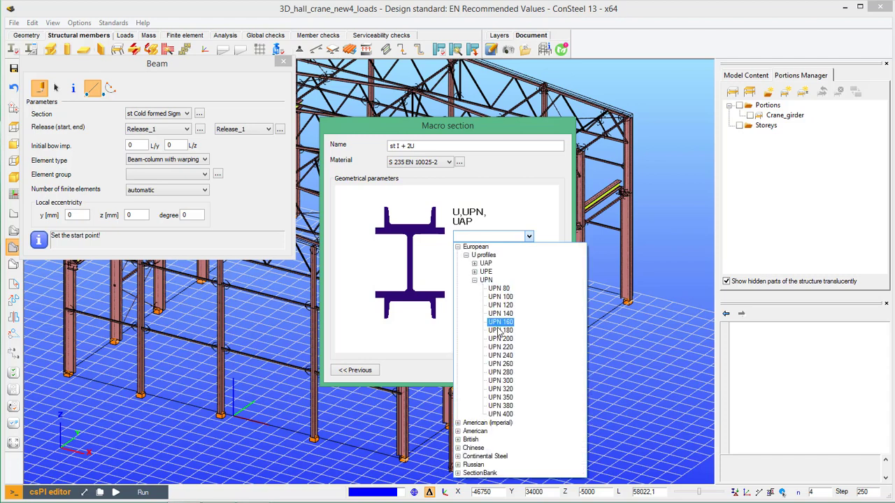
{"action": "left_click", "coordinate": [493, 330]}
{"action": "left_click", "coordinate": [529, 289]}
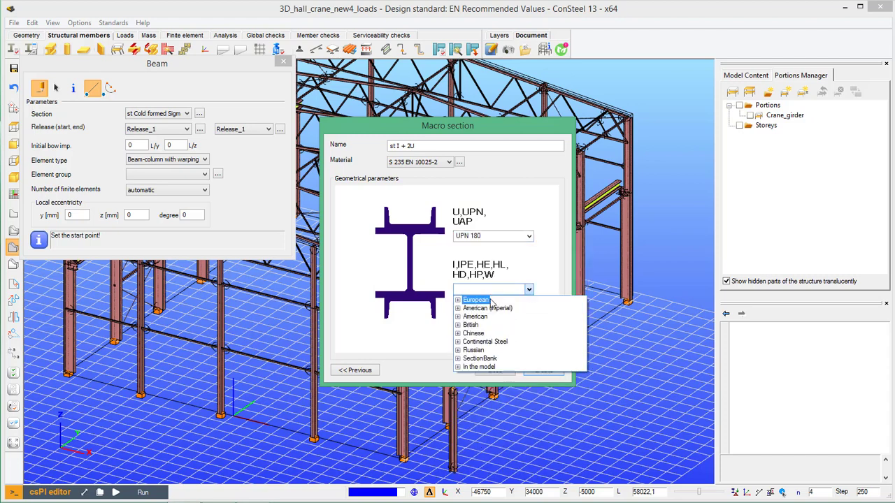
{"action": "left_click", "coordinate": [458, 299]}
{"action": "left_click", "coordinate": [483, 316]}
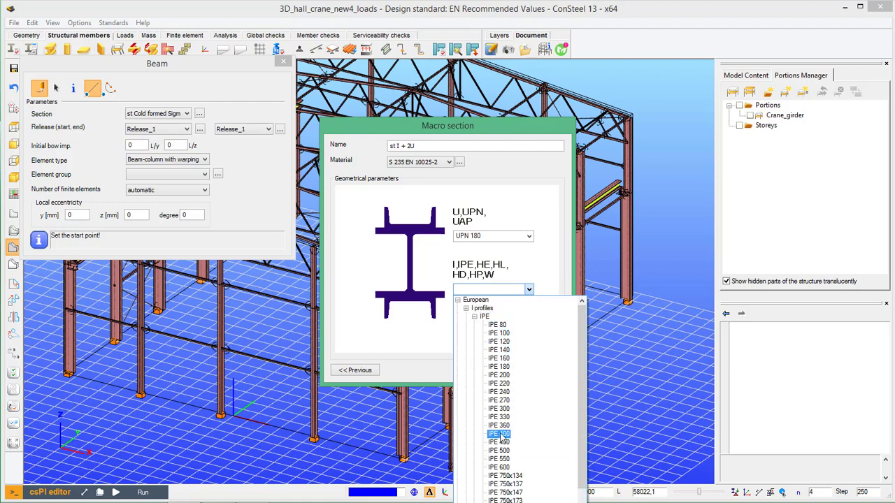
{"action": "left_click", "coordinate": [498, 433]}
{"action": "left_click", "coordinate": [543, 370]}
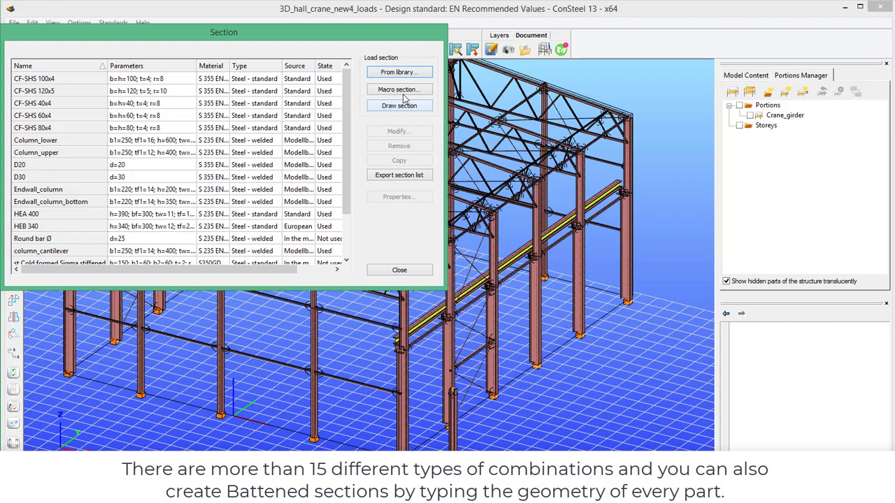
{"action": "left_click", "coordinate": [398, 89]}
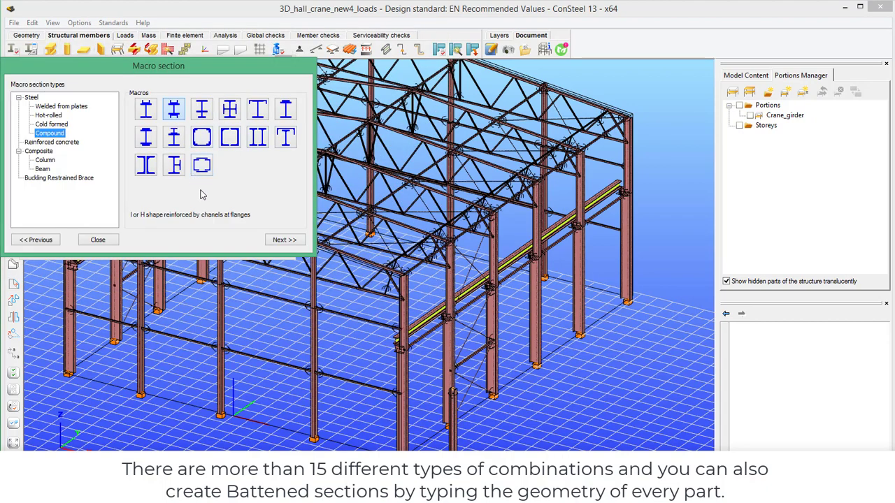
{"action": "left_click", "coordinate": [174, 167]}
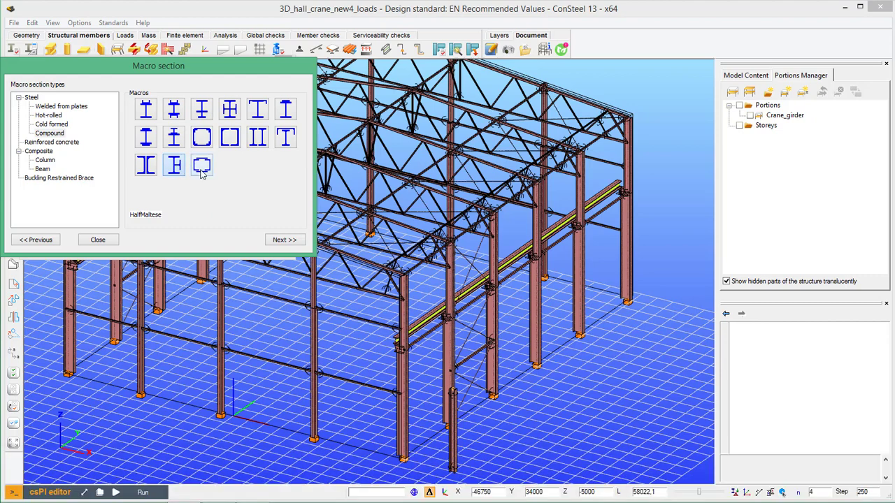
Define a battened section of two IPE 200 profiles with 6 mm battens.
{"action": "left_click", "coordinate": [201, 172]}
{"action": "left_click", "coordinate": [287, 241]}
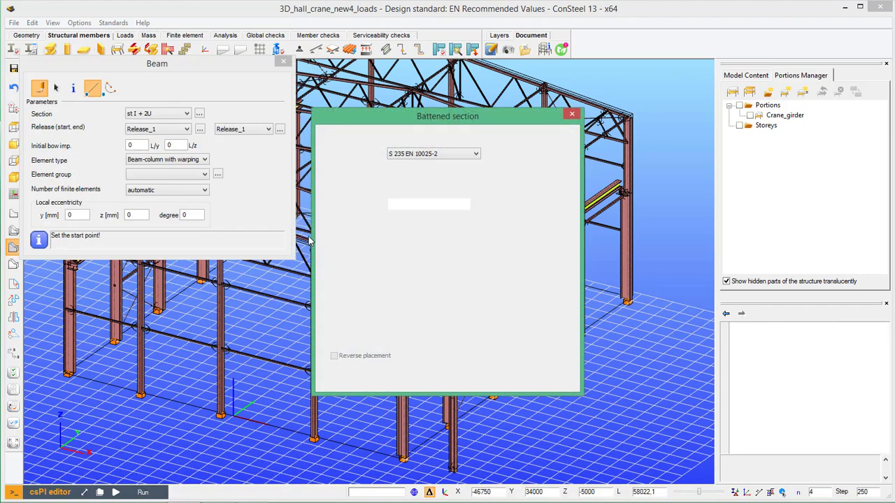
{"action": "left_click", "coordinate": [474, 207]}
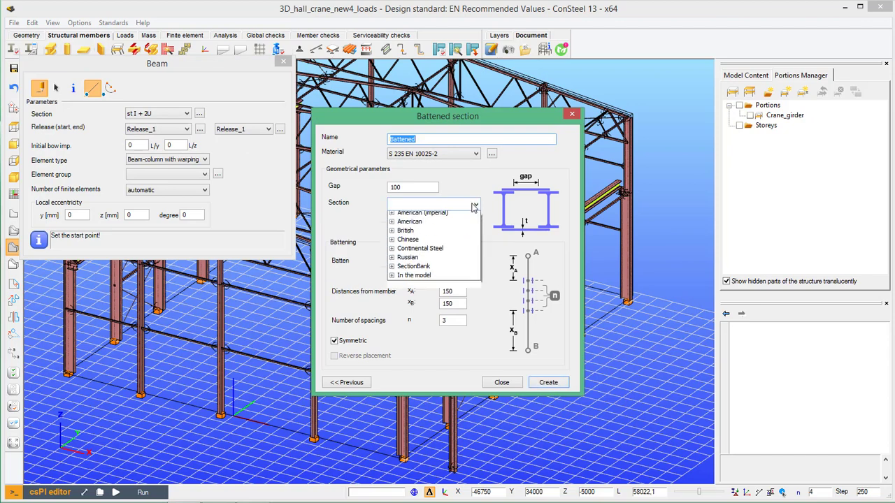
{"action": "left_click", "coordinate": [391, 215]}
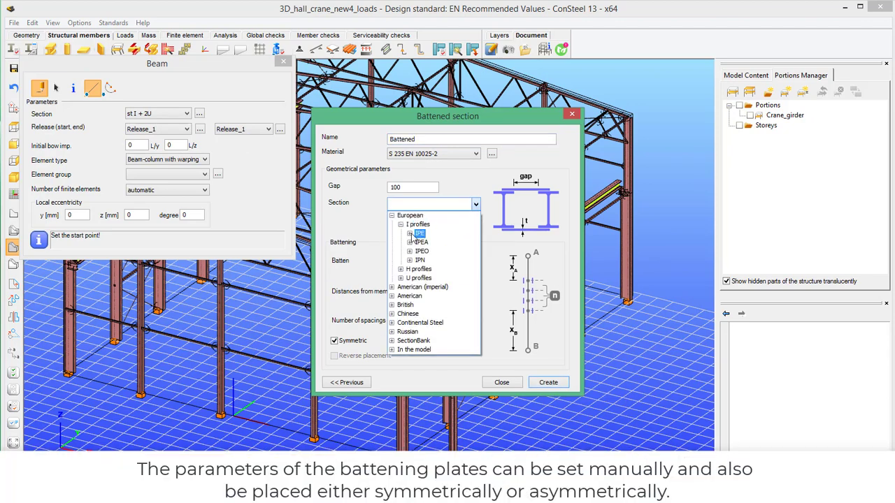
{"action": "left_click", "coordinate": [409, 233]}
{"action": "left_click", "coordinate": [444, 294]}
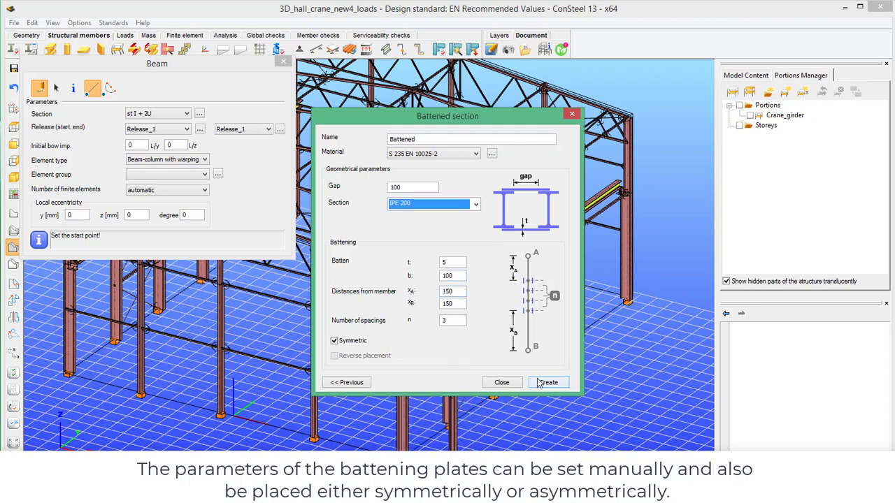
{"action": "double_click", "coordinate": [457, 262]}
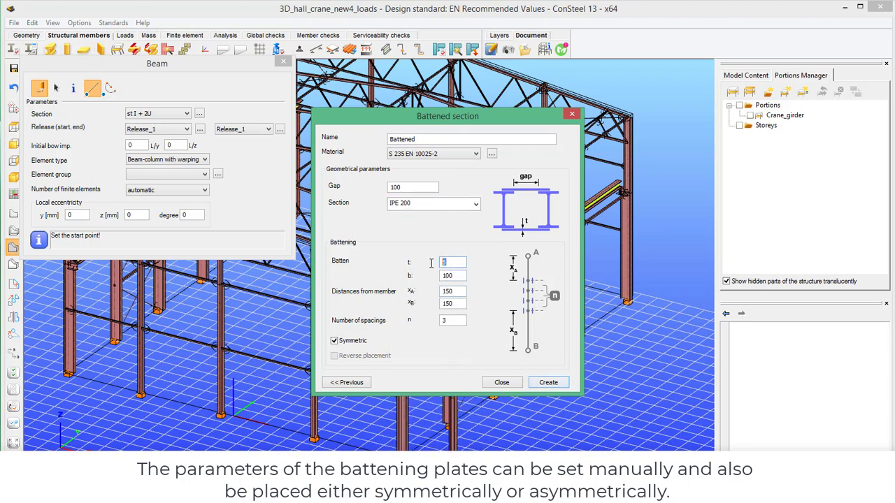
{"action": "type", "text": "6"}
{"action": "left_click", "coordinate": [451, 277]}
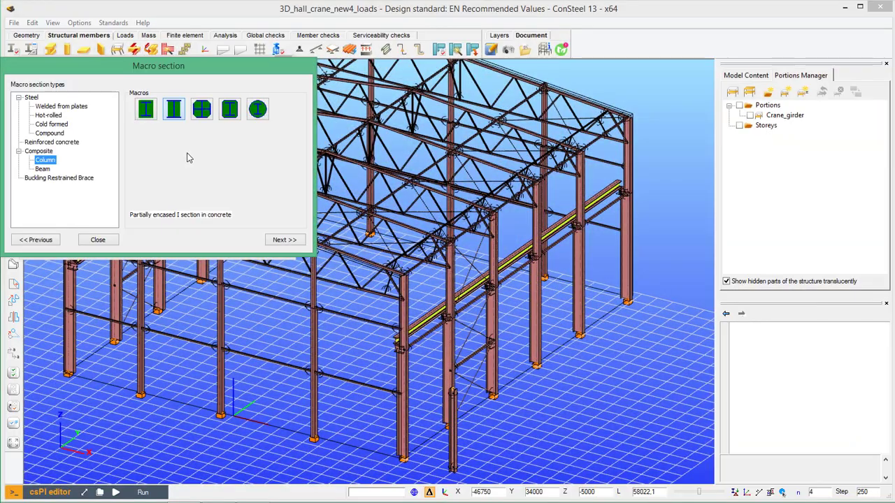
Choose the fully encased I composite column type with an HEA 400 steel core.
{"action": "left_click", "coordinate": [173, 114]}
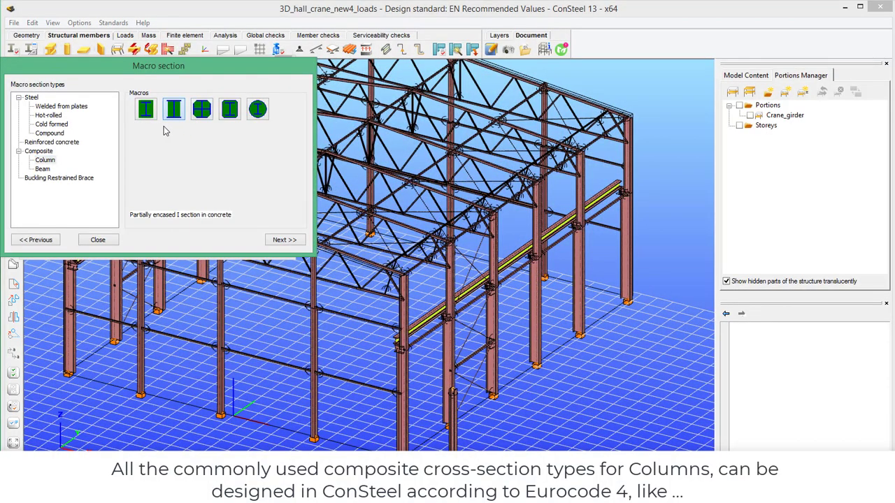
{"action": "left_click", "coordinate": [285, 240]}
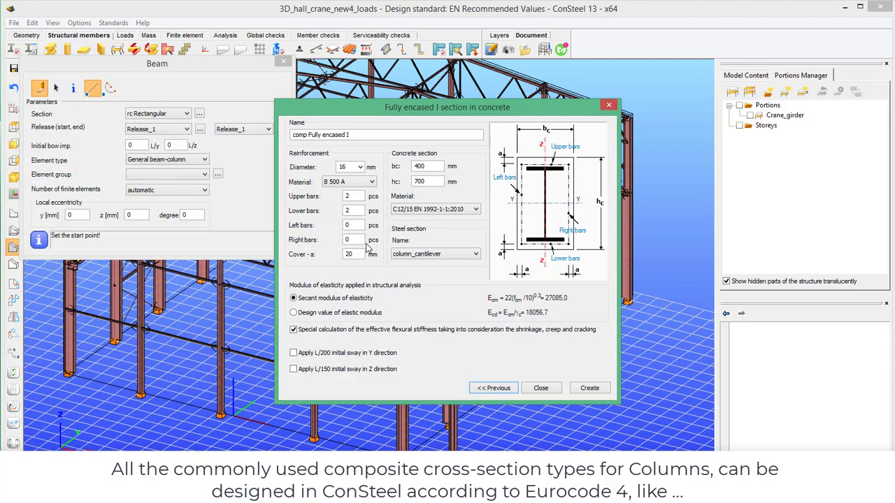
{"action": "left_click", "coordinate": [463, 258]}
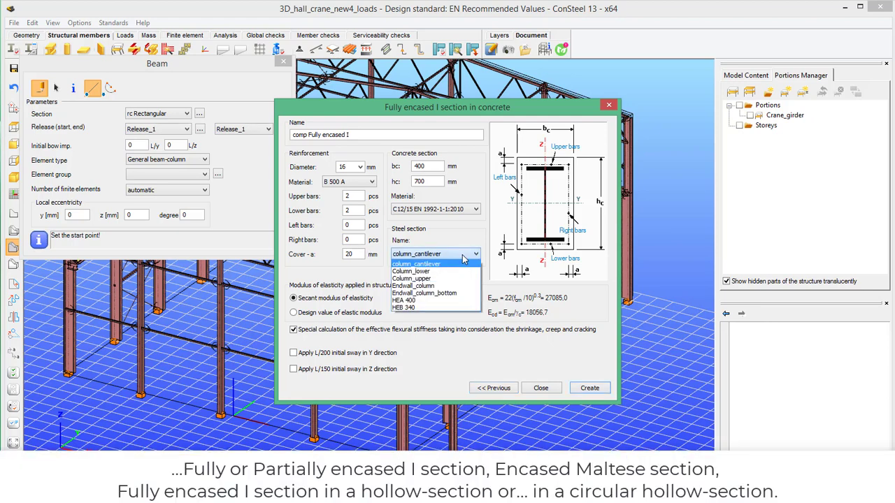
{"action": "left_click", "coordinate": [412, 300]}
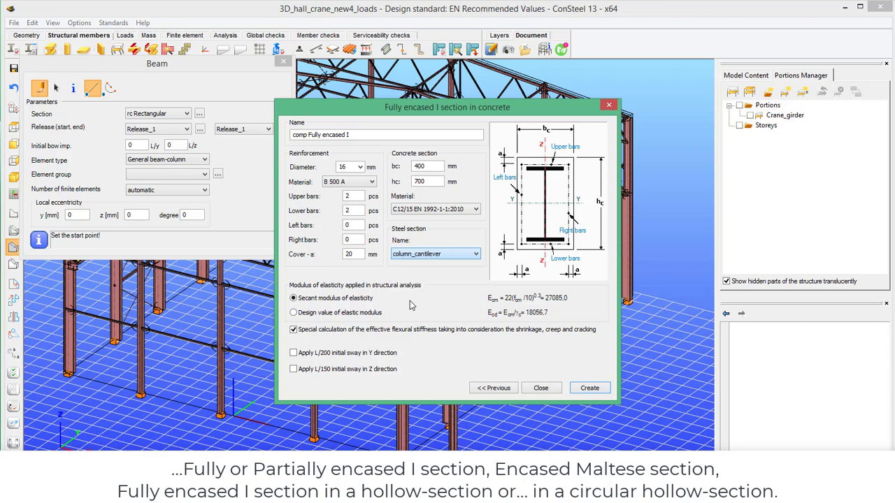
Set the concrete encasement to 500 mm wide by 800 mm high and create the section.
{"action": "left_click_drag", "start_coordinate": [442, 167], "coordinate": [398, 168]}
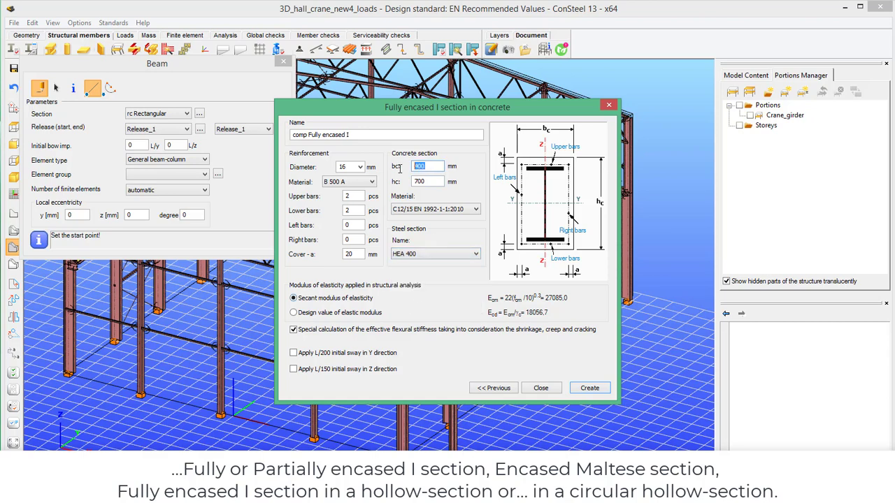
{"action": "type", "text": "500"}
{"action": "key", "text": "Tab"}
{"action": "type", "text": "800"}
{"action": "left_click", "coordinate": [589, 388]}
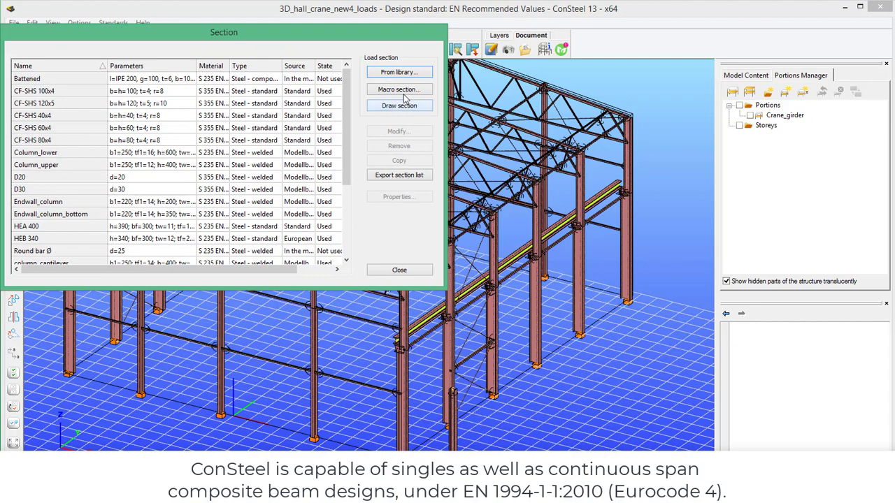
Start a new composite beam macro section with profiled steel sheeting.
{"action": "left_click", "coordinate": [403, 94]}
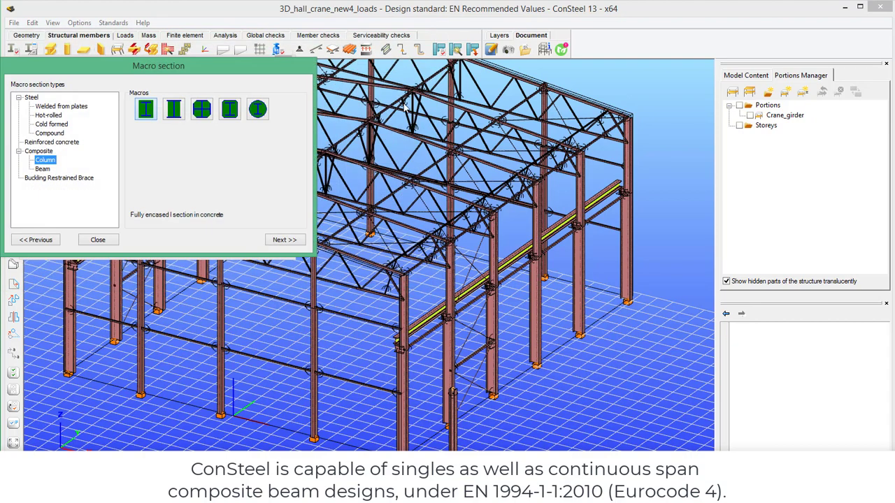
{"action": "left_click", "coordinate": [46, 171]}
{"action": "left_click", "coordinate": [173, 113]}
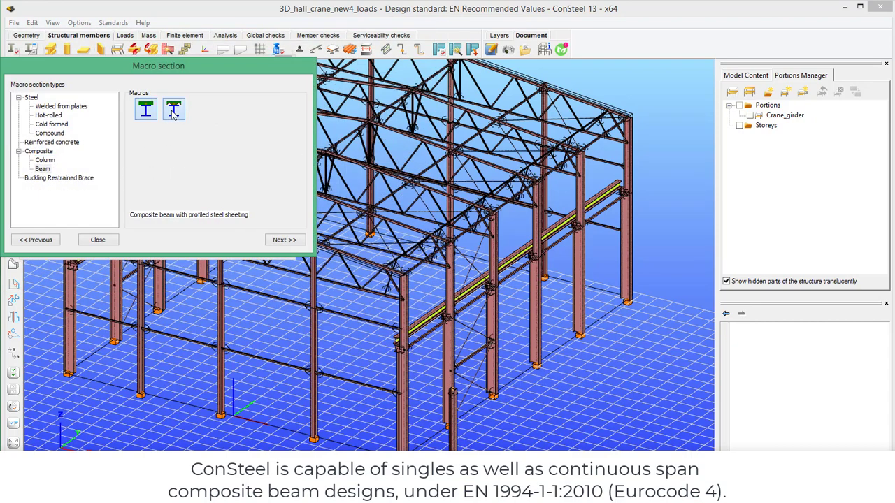
{"action": "left_click", "coordinate": [283, 239]}
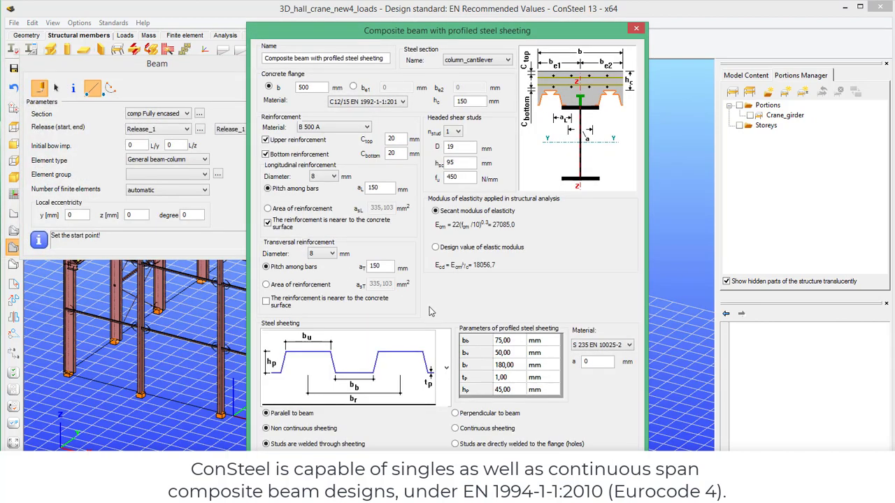
Set the flange concrete to C20/25, keeping one shear stud per row and the default bar diameters.
{"action": "left_click", "coordinate": [398, 102]}
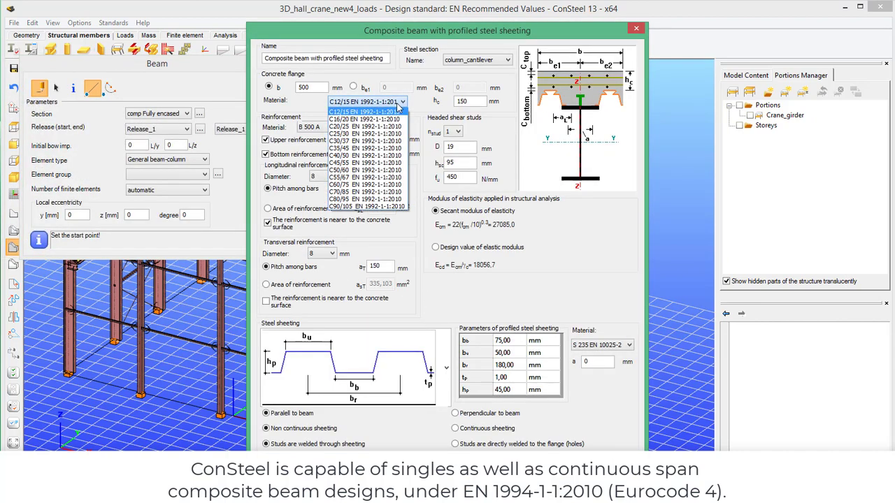
{"action": "left_click", "coordinate": [368, 128]}
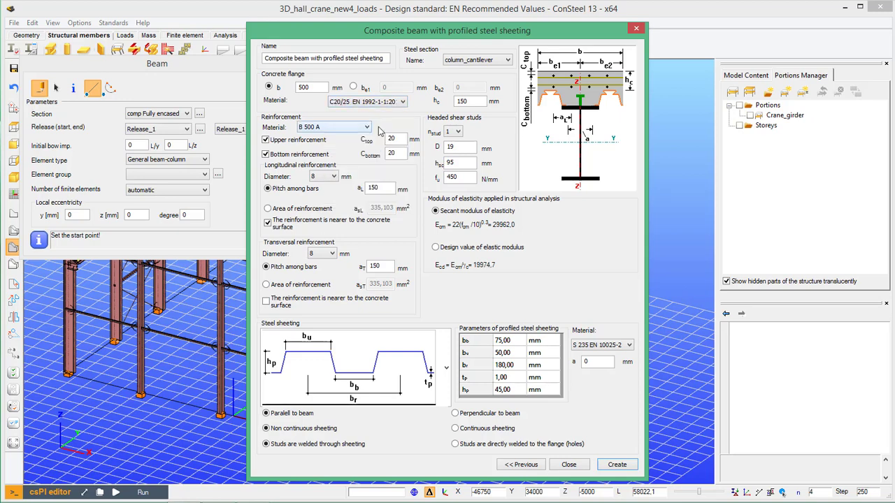
{"action": "left_click", "coordinate": [454, 132]}
{"action": "left_click", "coordinate": [452, 150]}
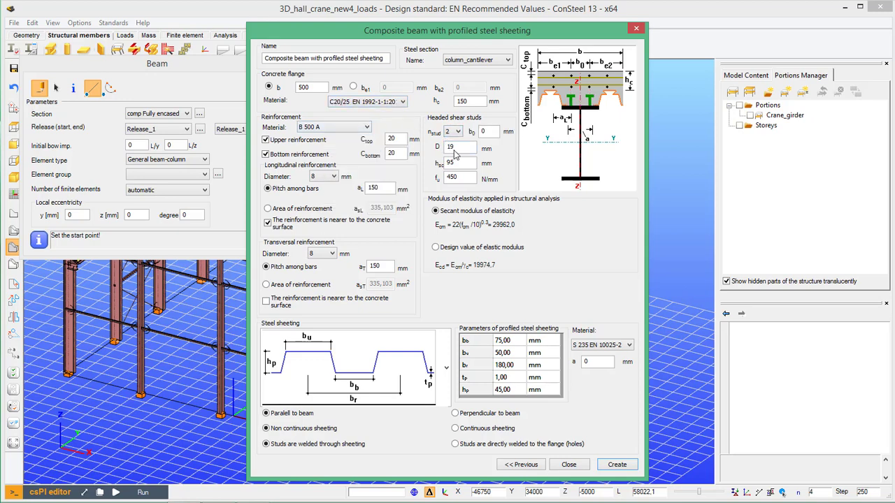
{"action": "left_click", "coordinate": [454, 132]}
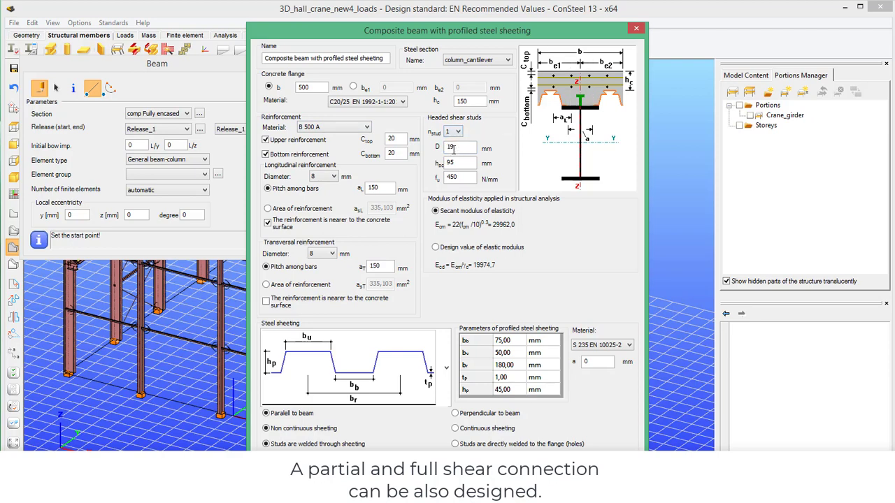
{"action": "left_click", "coordinate": [331, 177]}
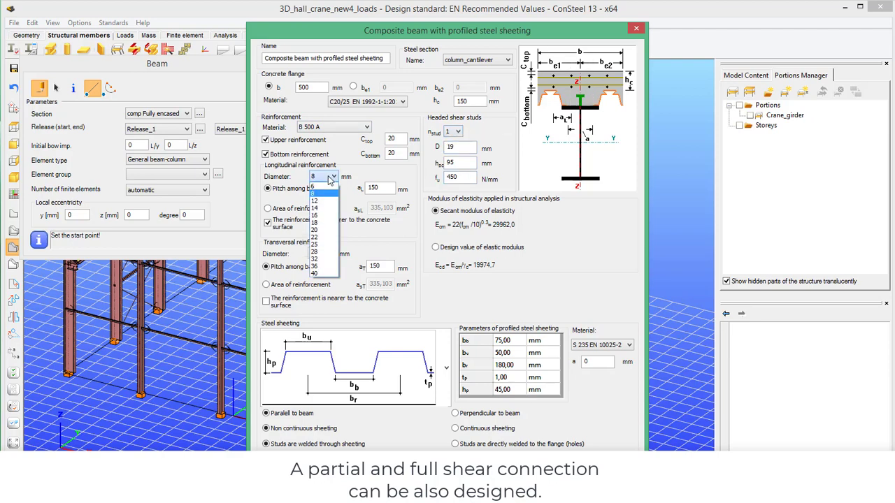
{"action": "left_click", "coordinate": [330, 178]}
{"action": "left_click", "coordinate": [325, 253]}
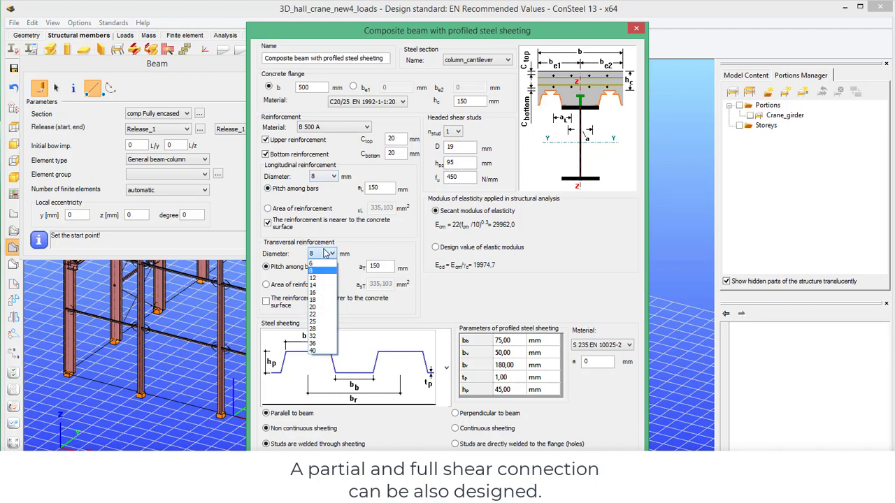
{"action": "left_click", "coordinate": [320, 269]}
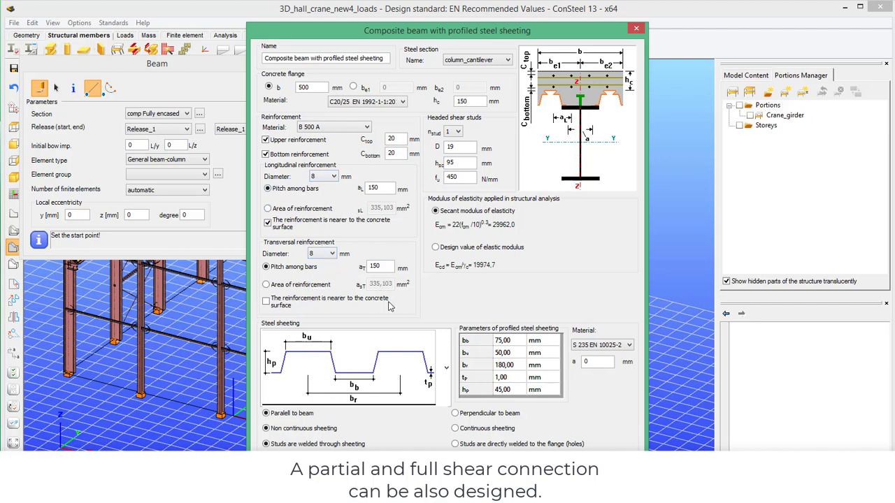
Set sheeting b0 to 80 and keep the sheeting parallel to the beam.
{"action": "left_click", "coordinate": [505, 342]}
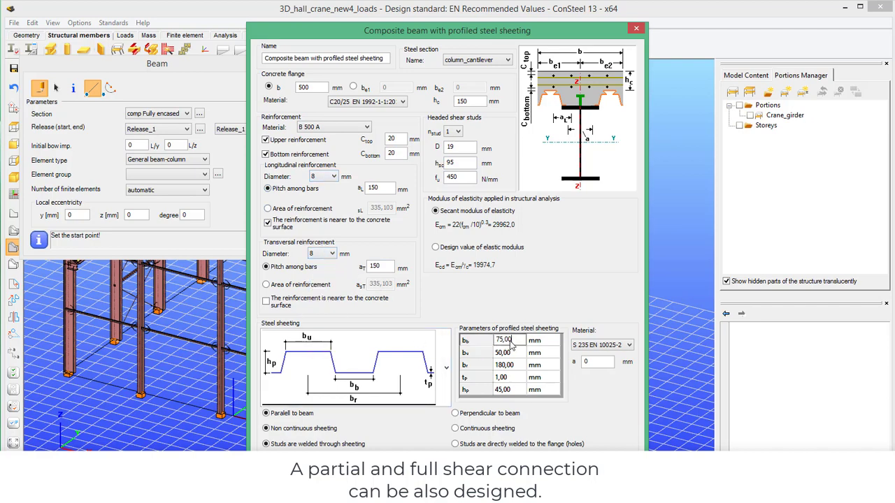
{"action": "left_click", "coordinate": [505, 342]}
{"action": "type", "text": "80"}
{"action": "left_click", "coordinate": [512, 354]}
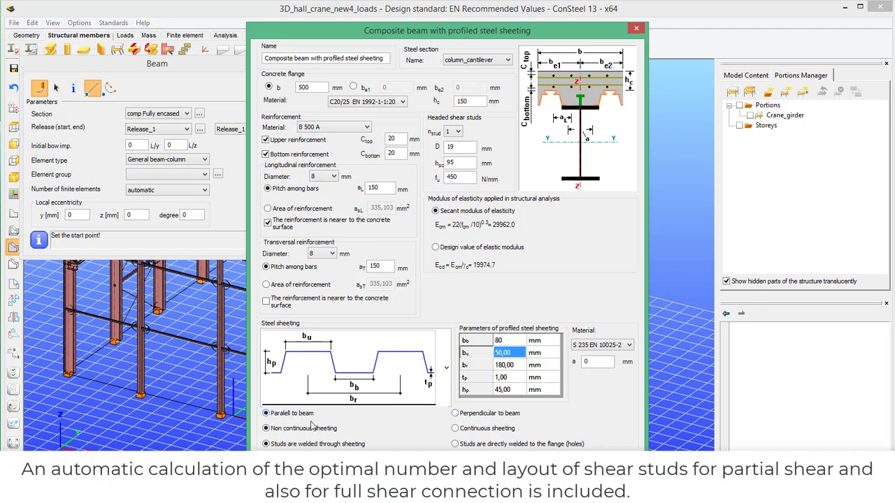
{"action": "left_click", "coordinate": [459, 416]}
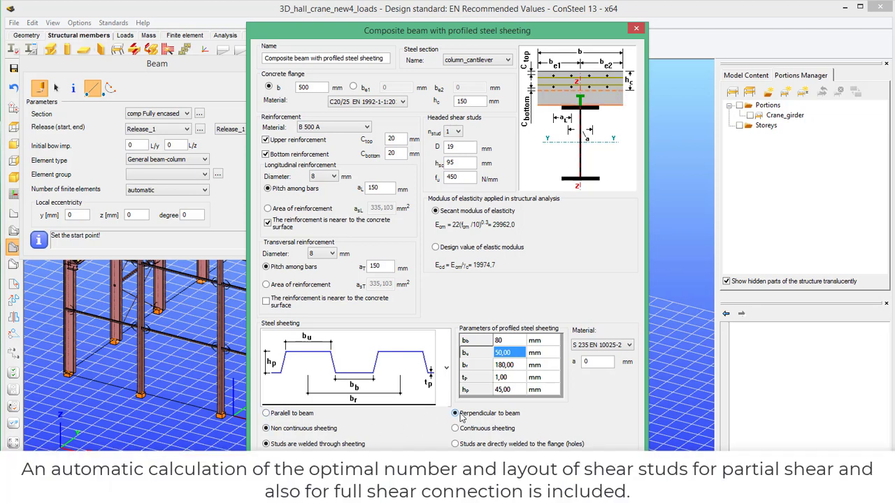
{"action": "left_click", "coordinate": [462, 428]}
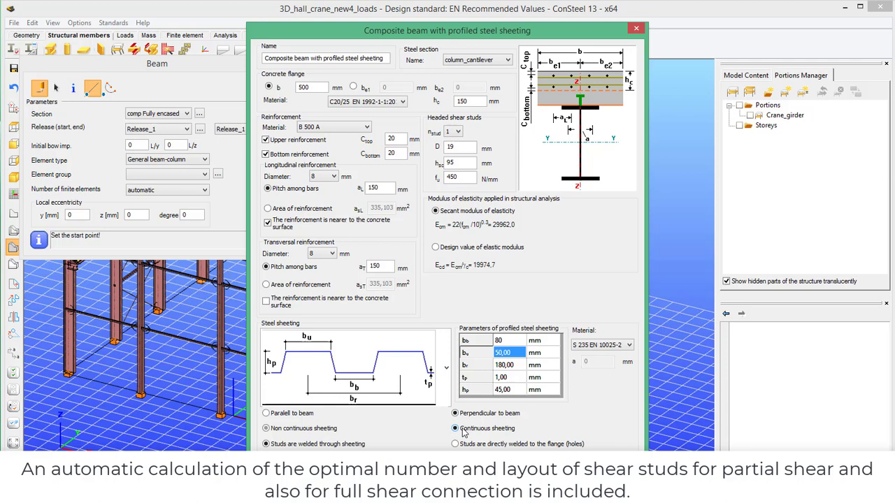
{"action": "left_click", "coordinate": [297, 415]}
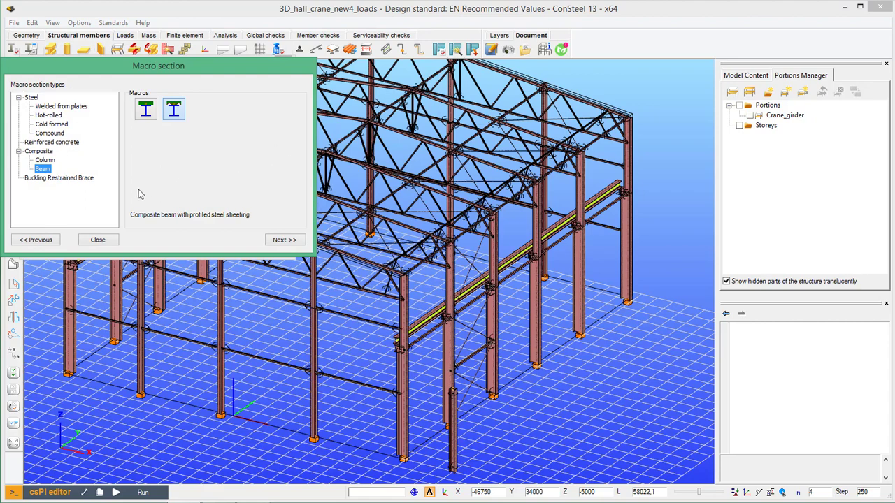
Open the StarSeismic buckling restrained brace settings and keep 12 cores.
{"action": "left_click", "coordinate": [77, 181]}
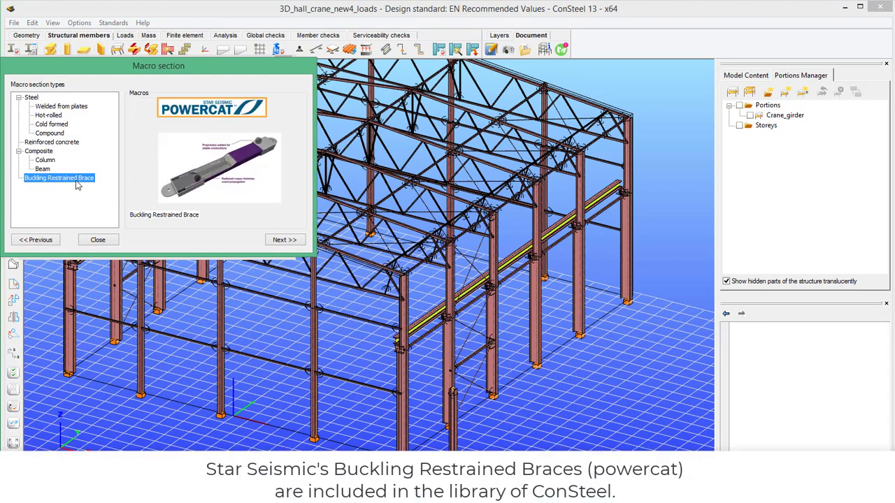
{"action": "left_click", "coordinate": [283, 242]}
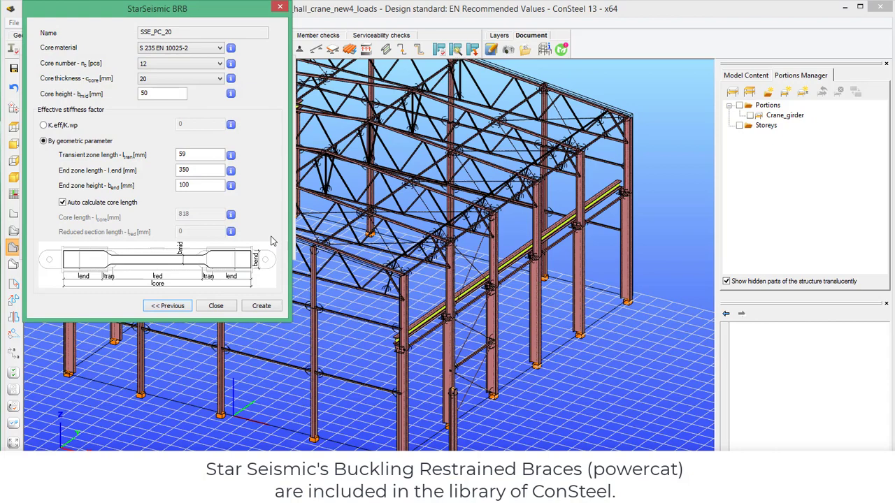
{"action": "left_click", "coordinate": [218, 64]}
{"action": "left_click", "coordinate": [218, 64]}
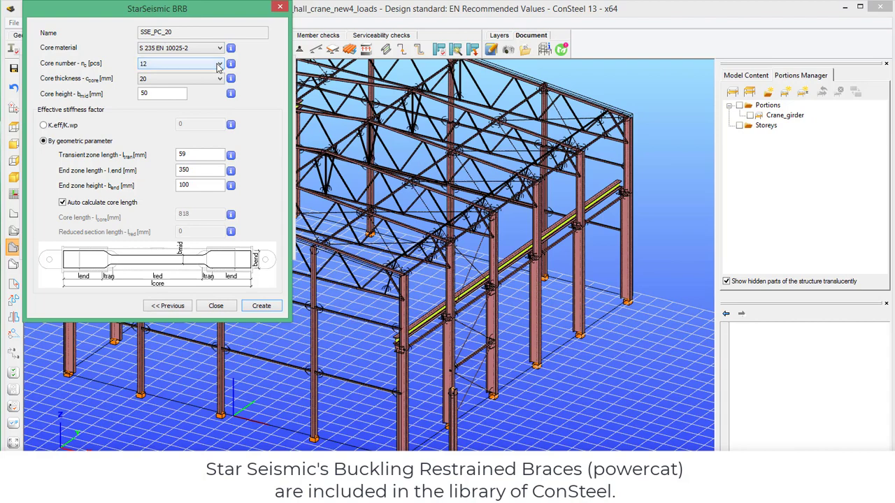
Keep S 235 EN 10025-2 as core material and review the 50 mm core height.
{"action": "left_click", "coordinate": [218, 49]}
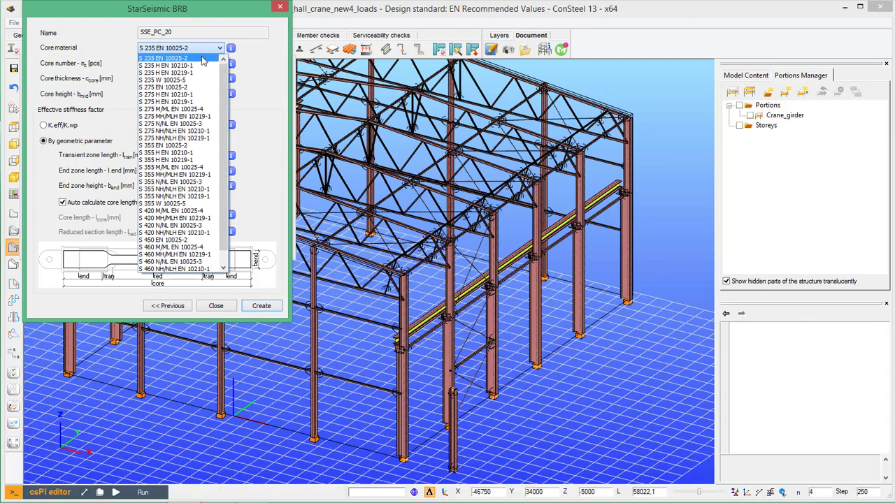
{"action": "left_click", "coordinate": [206, 49]}
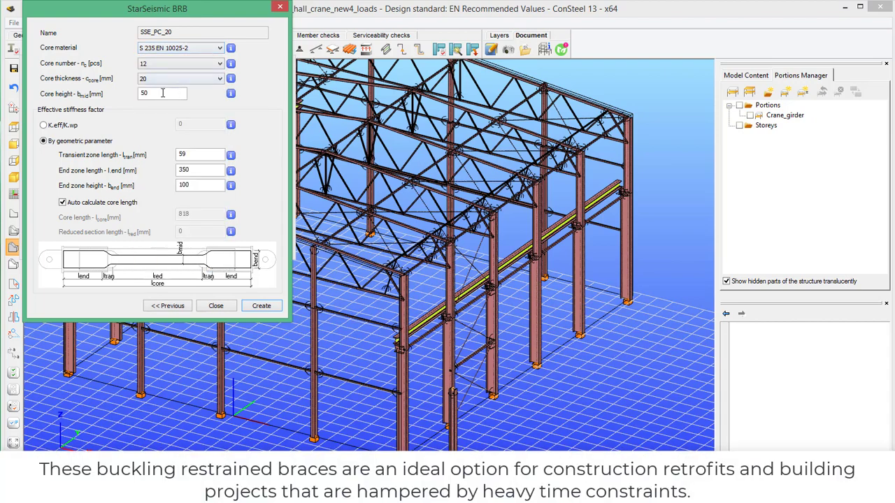
{"action": "double_click", "coordinate": [157, 93]}
{"action": "left_click", "coordinate": [194, 154]}
{"action": "double_click", "coordinate": [137, 94]}
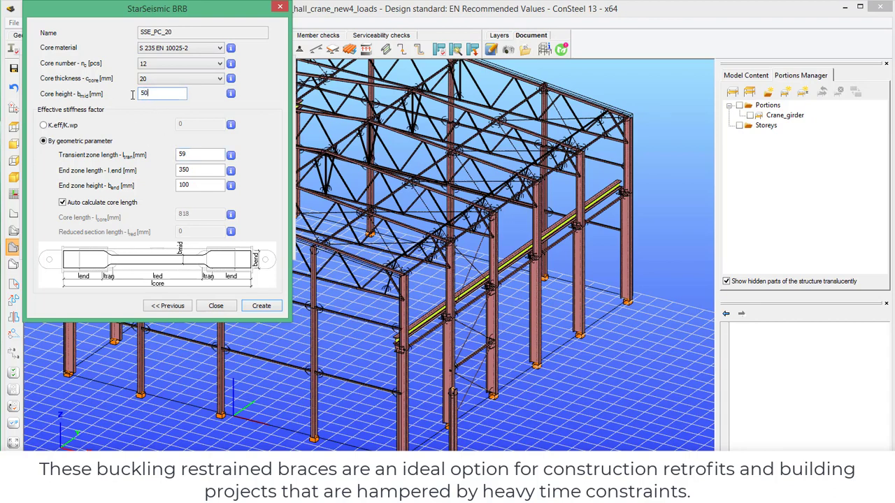